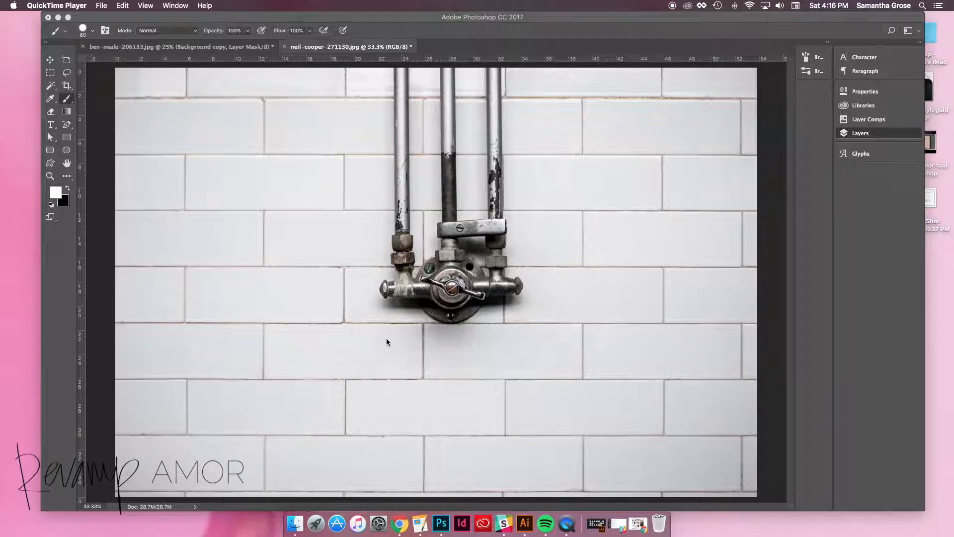
Duplicate the Background layer and hide the original.
click(860, 133)
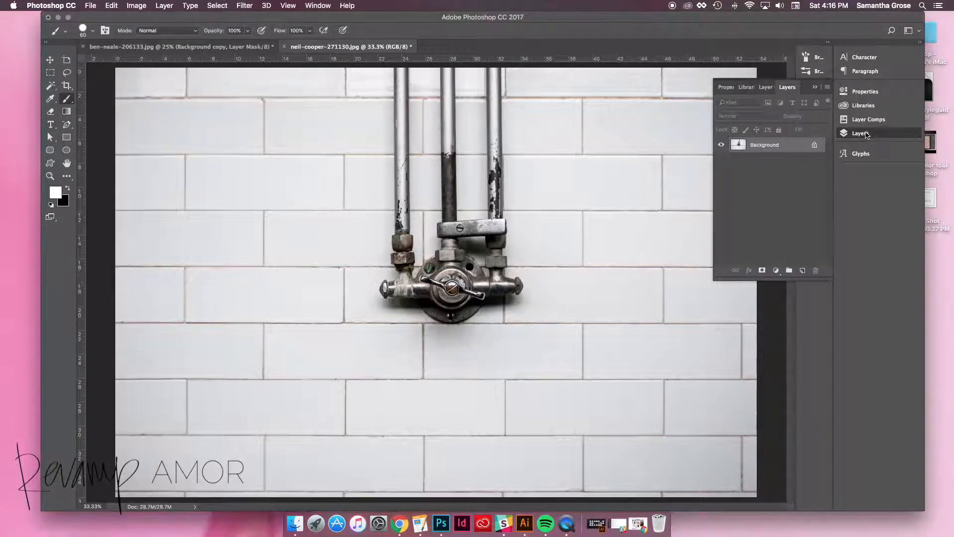
drag(798, 147, 802, 270)
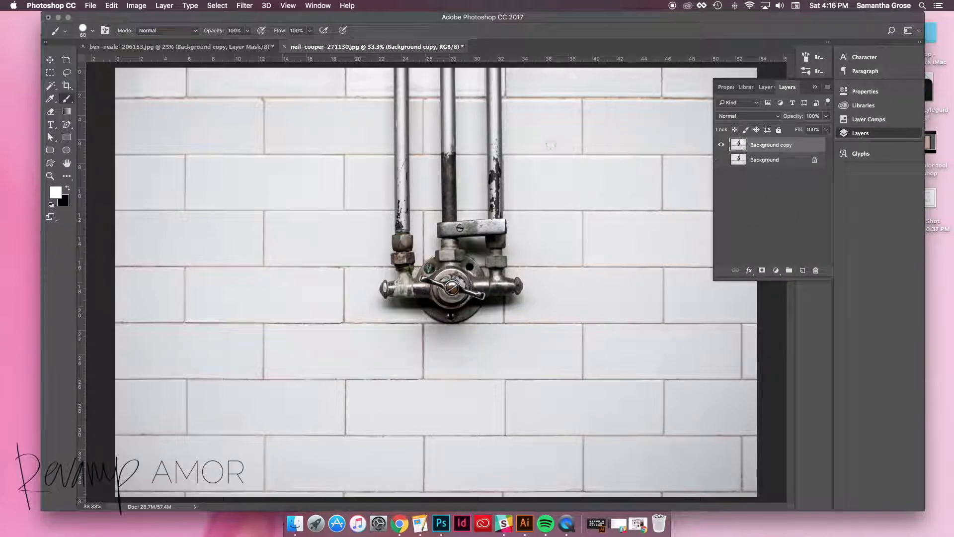
Select the wall tiles left of the pipes in the upper rows with the Magic Wand, including the leftover patches inside them.
click(49, 87)
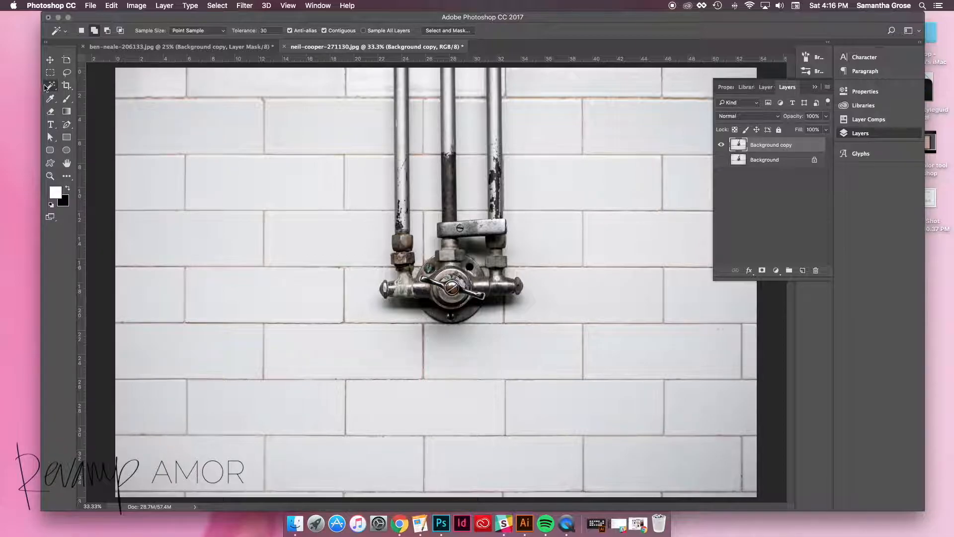
click(140, 81)
click(251, 89)
click(371, 86)
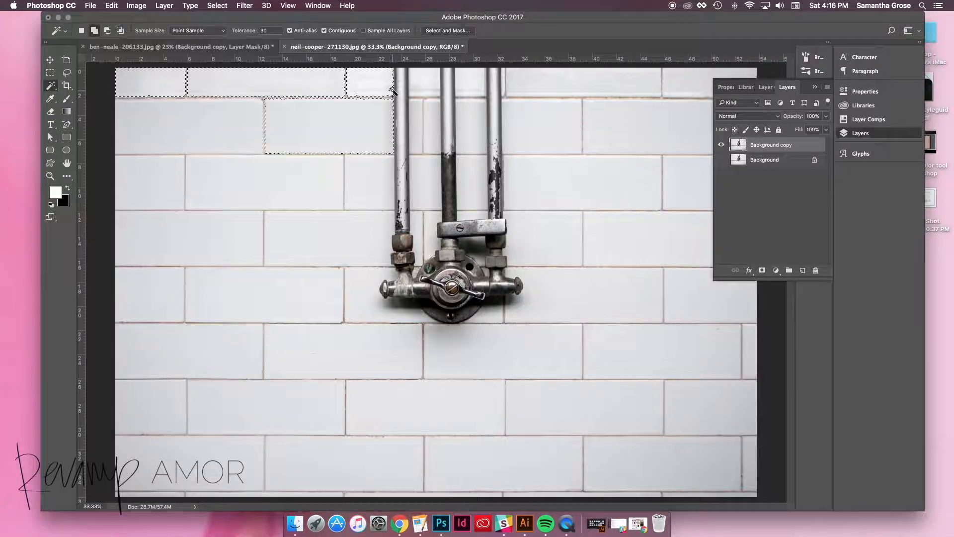
click(223, 127)
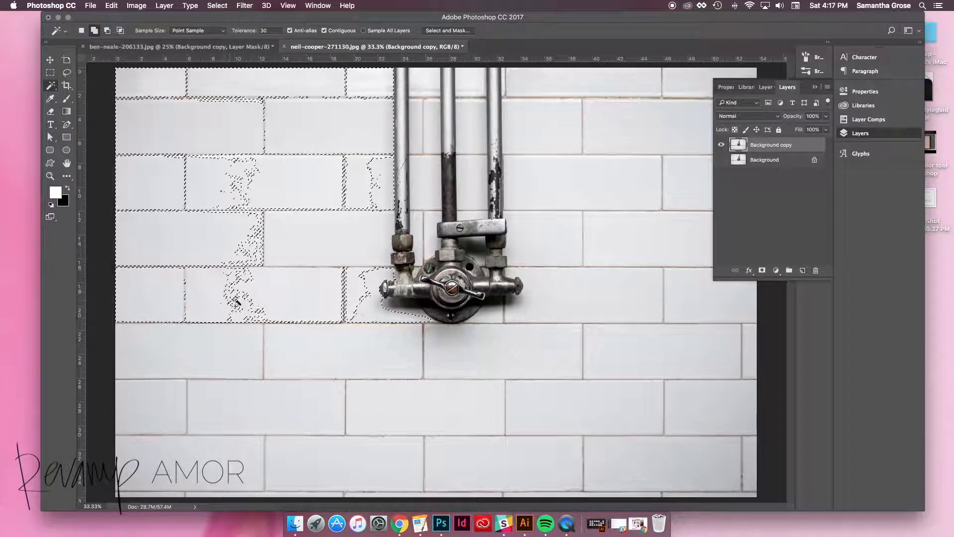
click(234, 257)
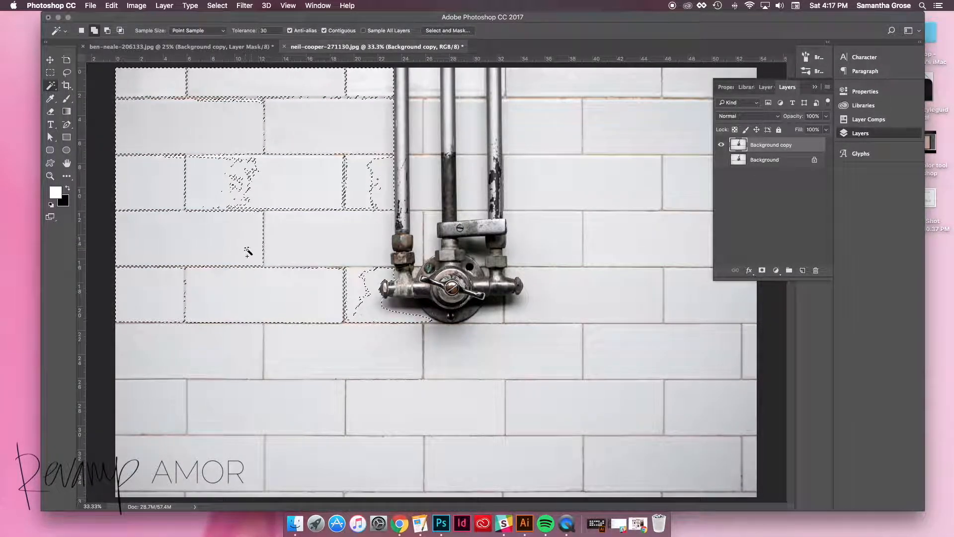
click(247, 188)
click(376, 182)
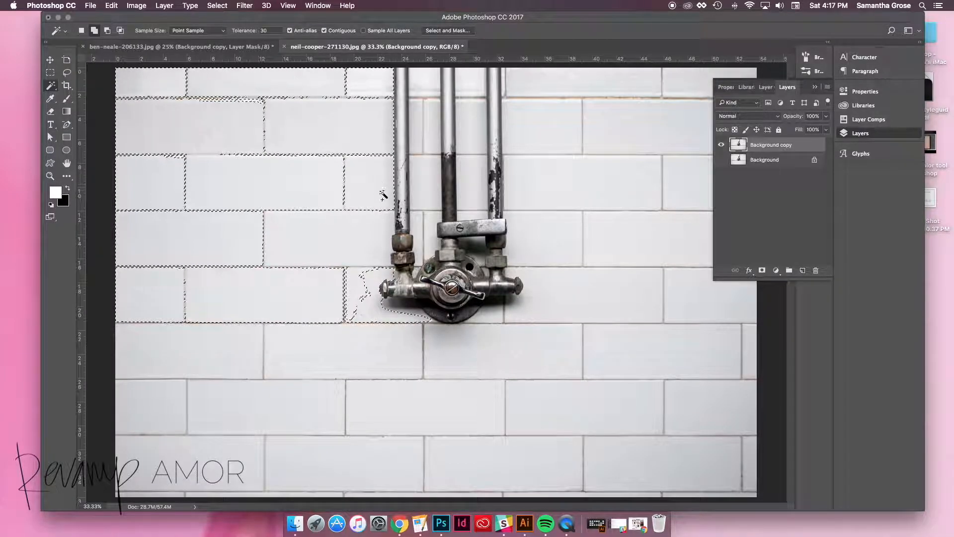
click(368, 282)
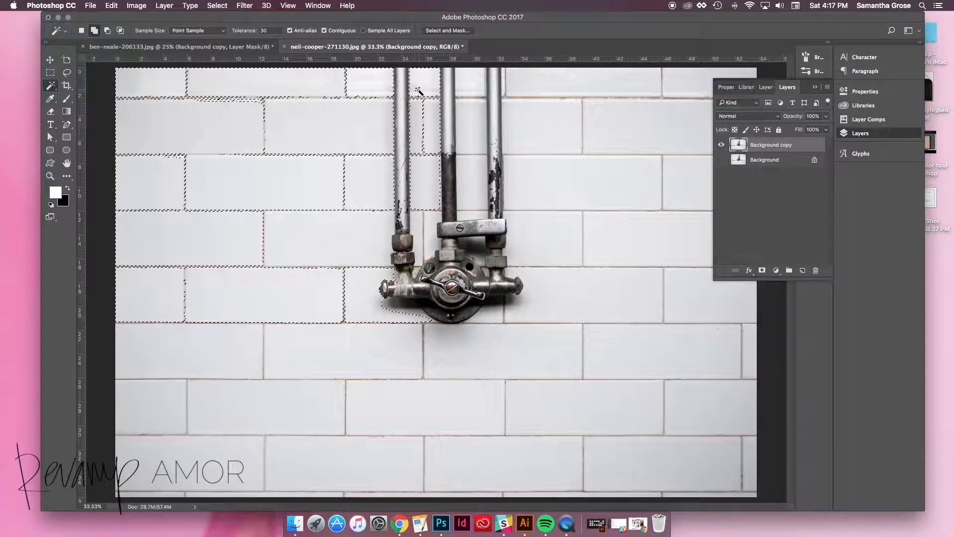
Add the upper tiles just right of the pipes and the narrow strips beside the top of the right pipe to the selection.
click(556, 85)
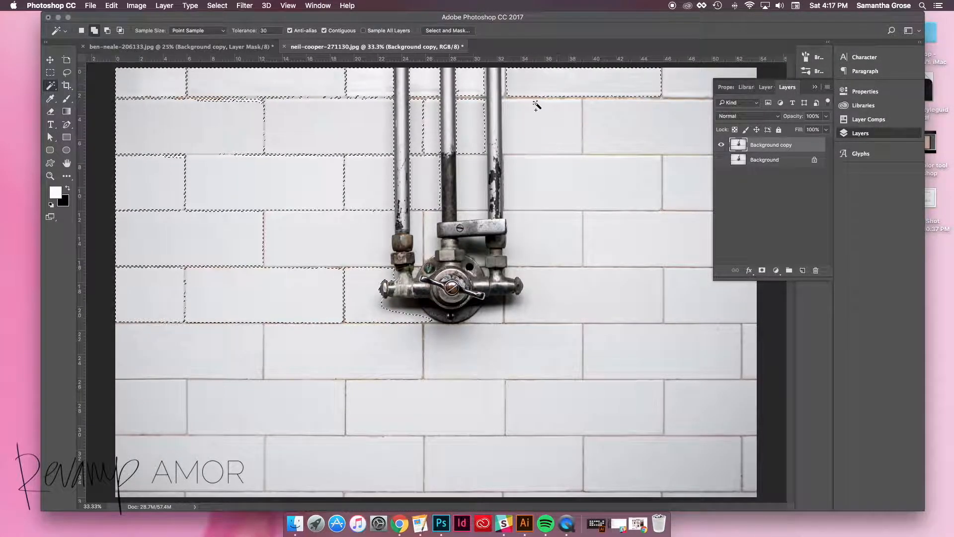
click(522, 127)
key(super+equal)
key(super+equal)
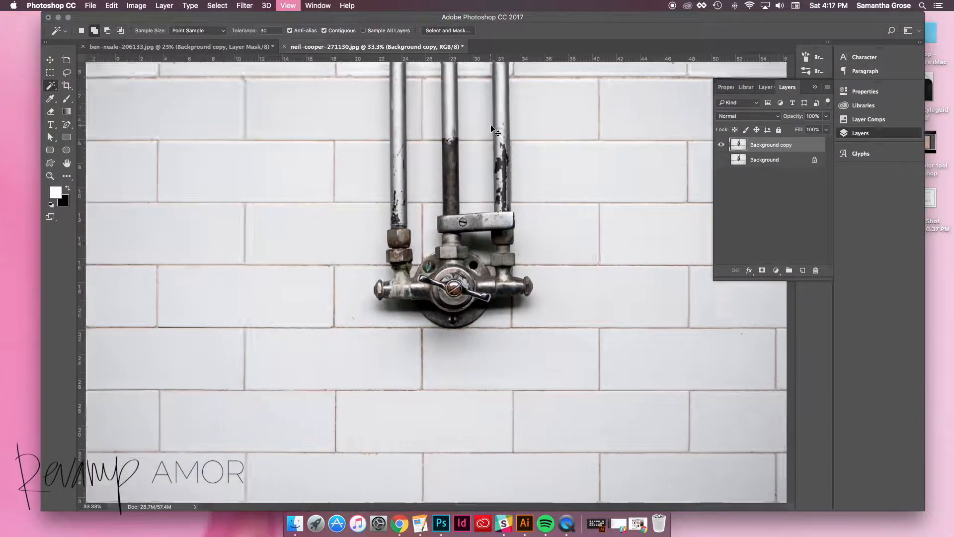
scroll(459, 130, up, 3)
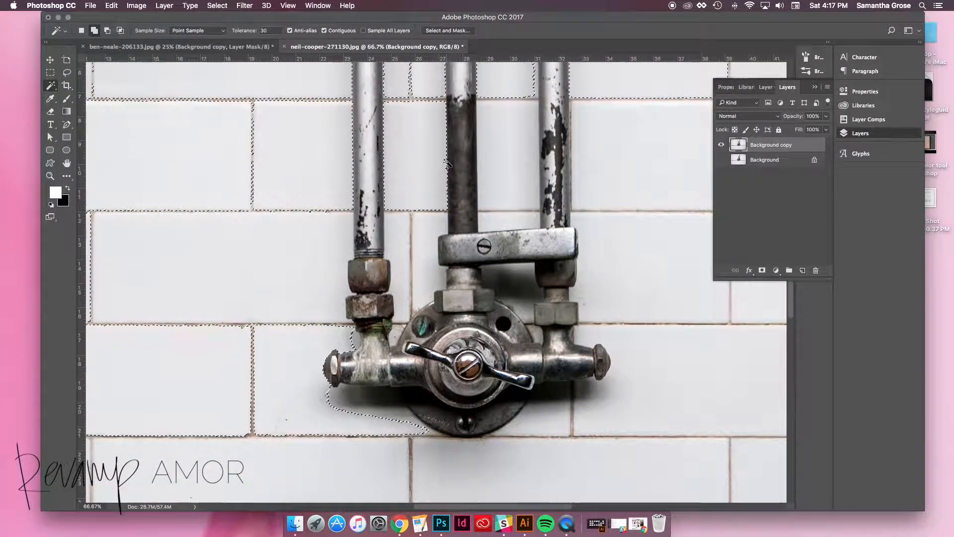
scroll(438, 109, up, 2)
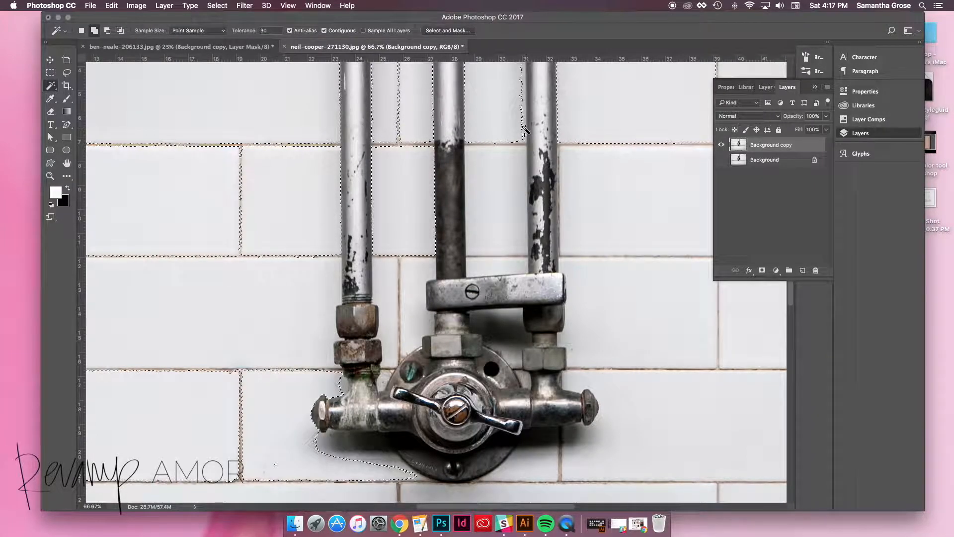
scroll(588, 125, up, 2)
scroll(586, 123, up, 2)
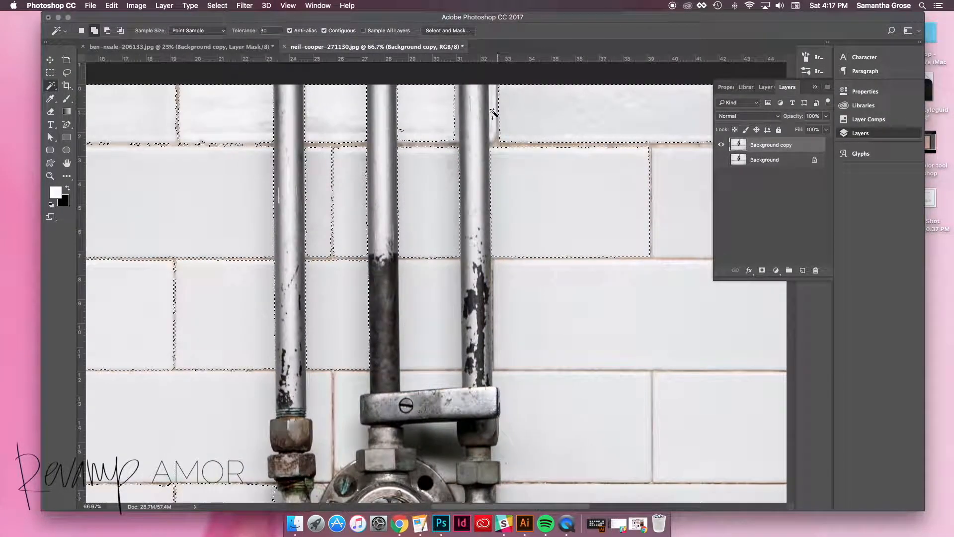
click(458, 117)
click(494, 111)
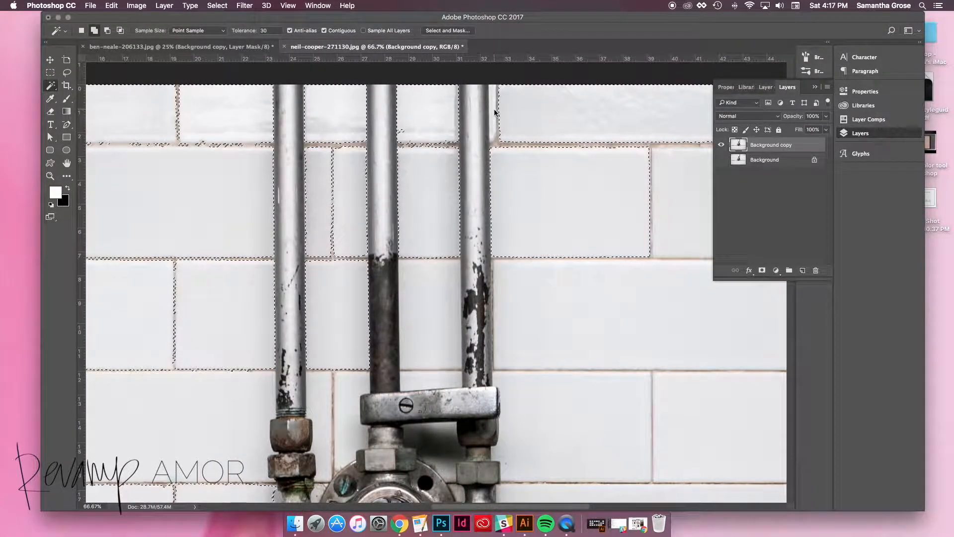
Add the remaining tile areas between the pipes, beside and above the metal bracket, to the selection.
scroll(495, 110, right, 2)
scroll(495, 111, down, 1)
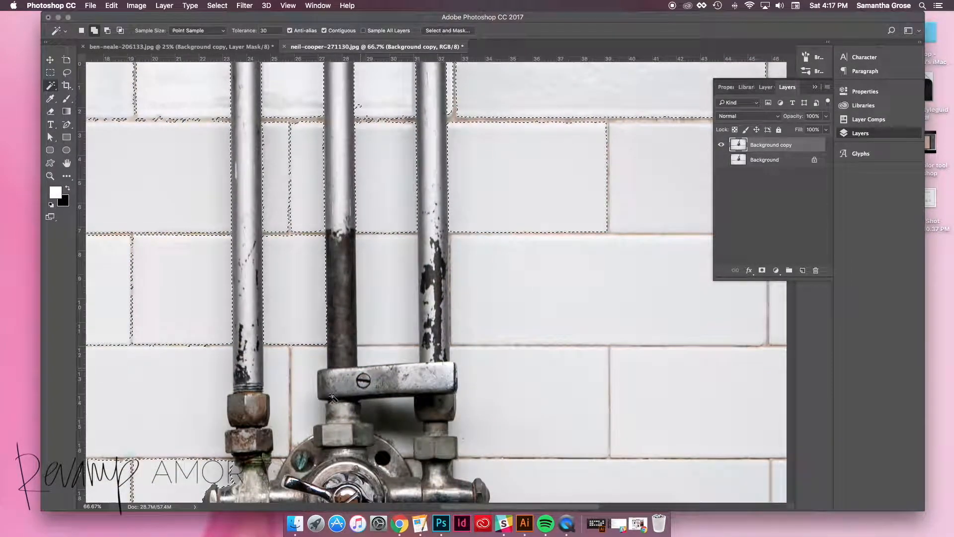
click(313, 366)
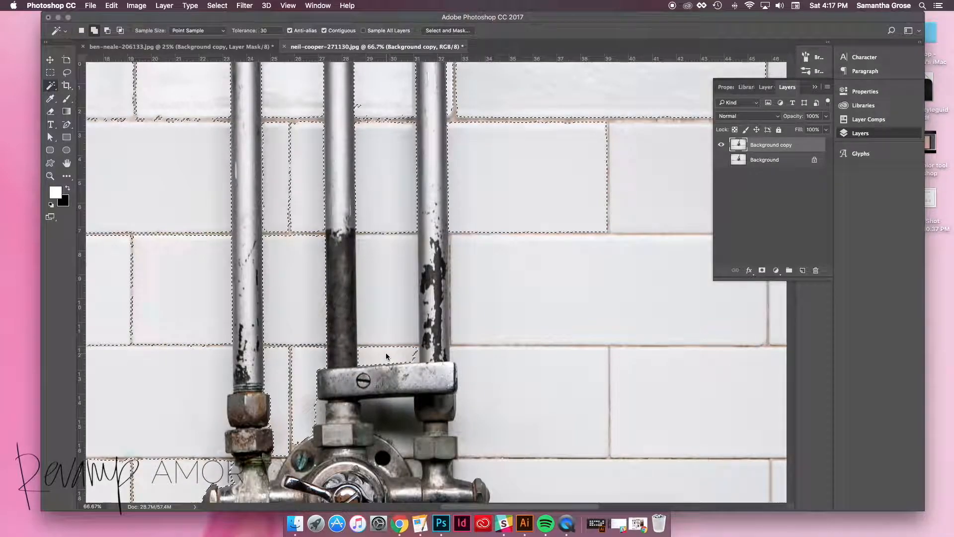
click(417, 359)
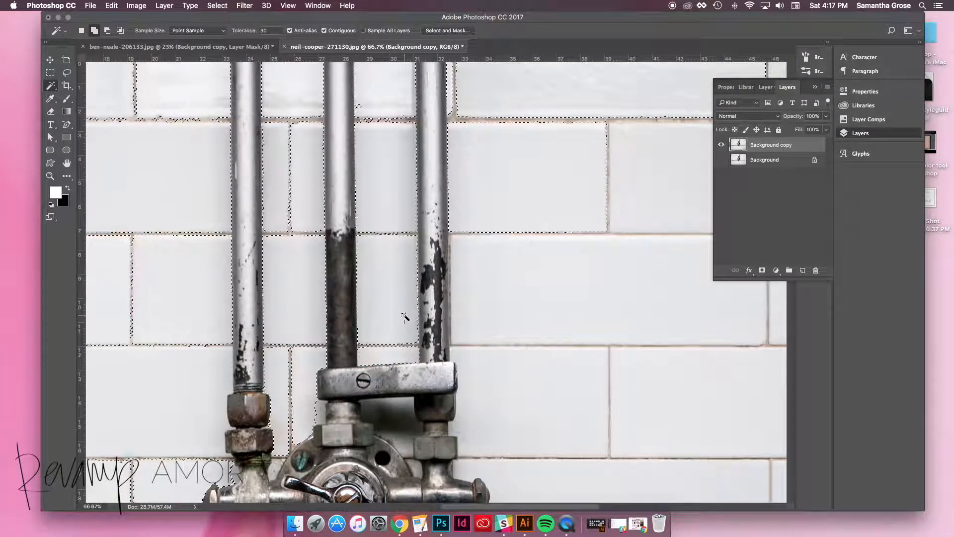
Add the remaining tiles right of the pipes, from the upper rows down to the valve's row, to the selection.
scroll(507, 299, right, 10)
scroll(502, 293, left, 2)
click(366, 181)
click(591, 224)
click(482, 330)
click(190, 393)
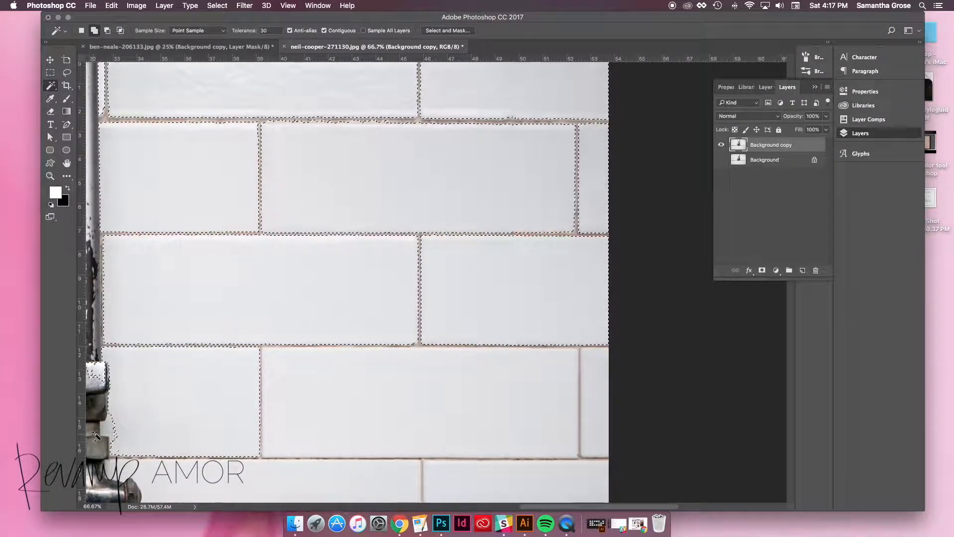
click(454, 398)
click(595, 388)
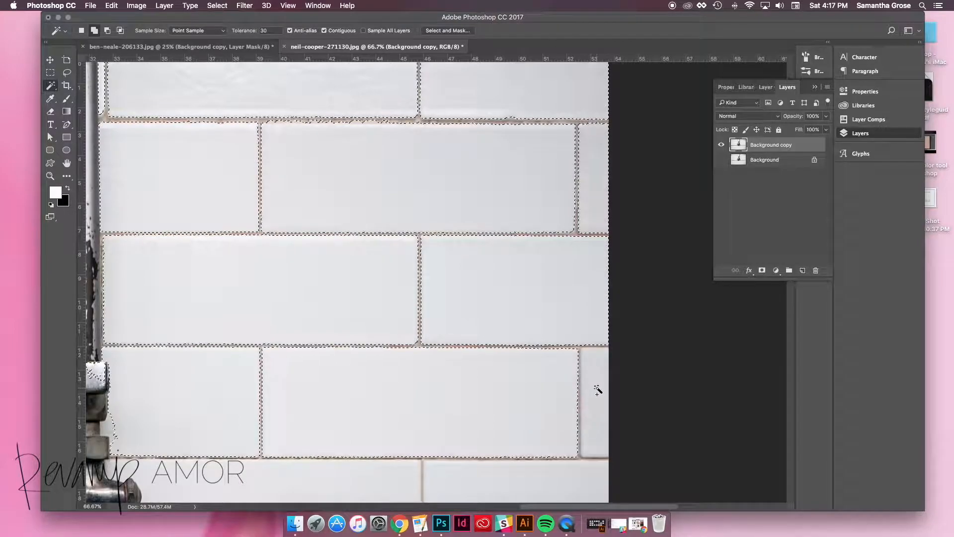
scroll(438, 376, down, 5)
click(358, 389)
click(556, 392)
Add the shadowed area directly under the valve and the tiles to its left in that row to the selection.
scroll(305, 334, left, 10)
scroll(305, 334, down, 5)
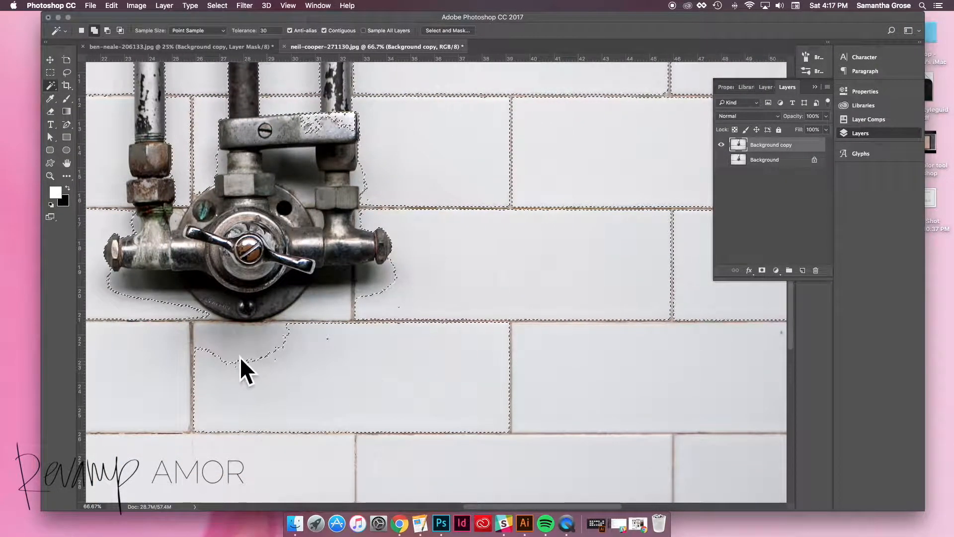
click(224, 354)
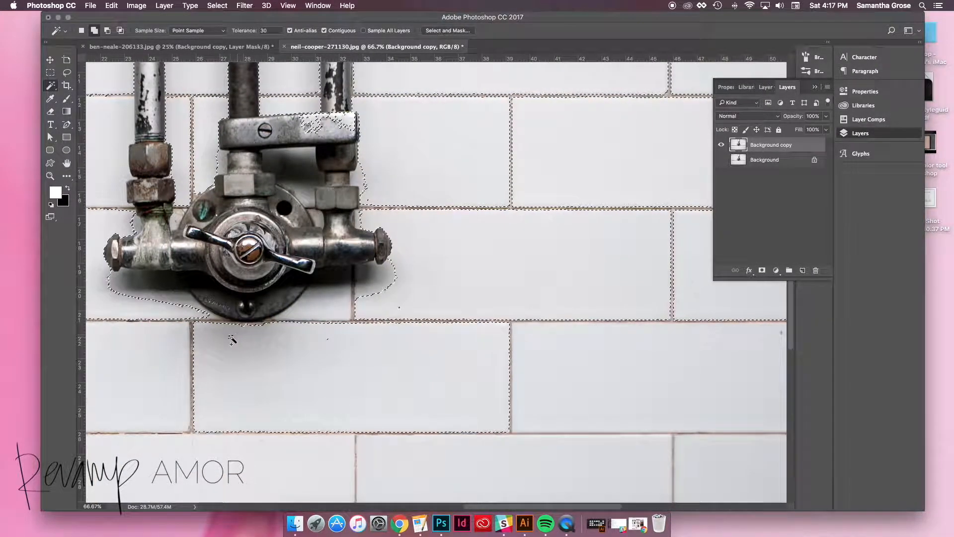
scroll(255, 348, left, 8)
click(263, 353)
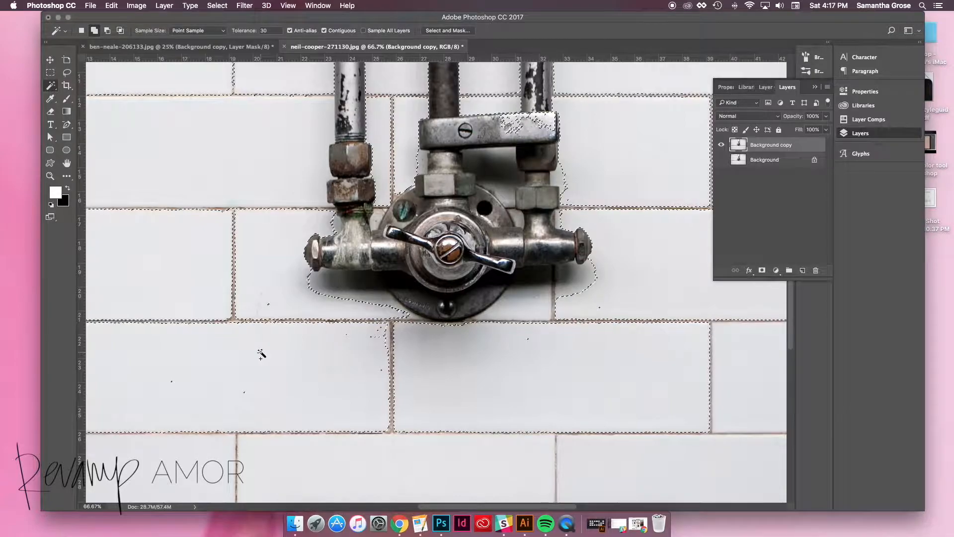
Add the tiles in the second row below the valve and the unselected tiles near the right edge of the image to the selection.
key(super+minus)
click(187, 439)
click(441, 428)
click(564, 443)
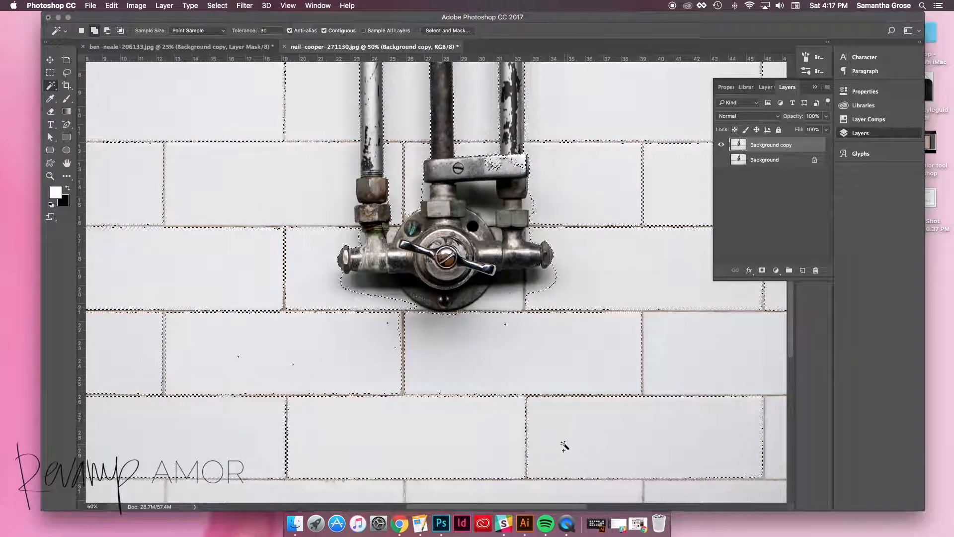
scroll(564, 442, right, 10)
click(491, 335)
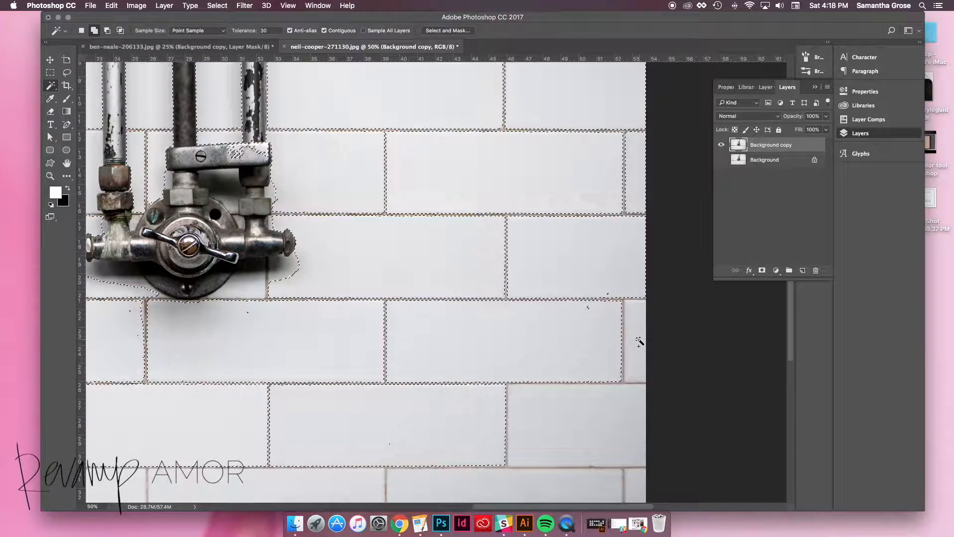
click(566, 396)
Add the lowest full tile row, the lower-left tiles and the thin strip along the image's bottom edge to the selection.
scroll(565, 396, down, 5)
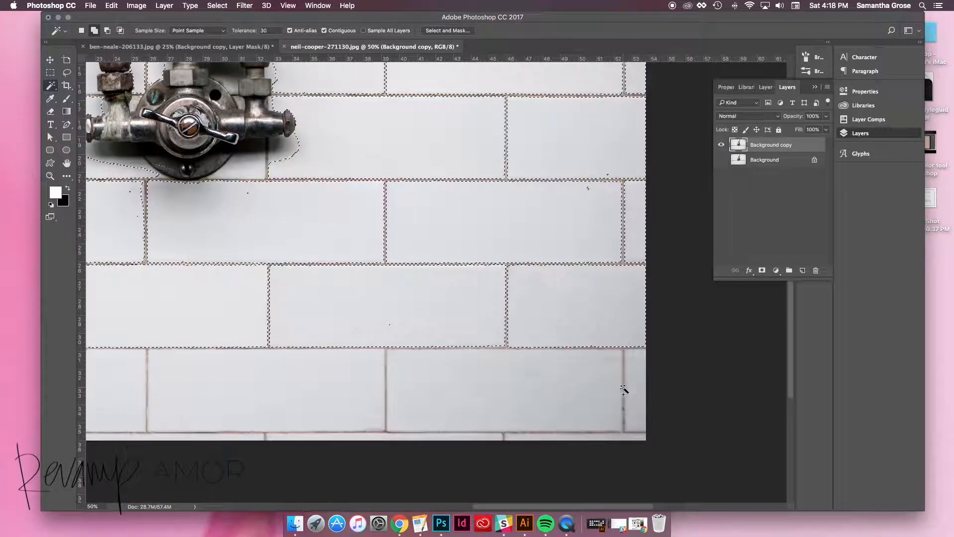
click(464, 388)
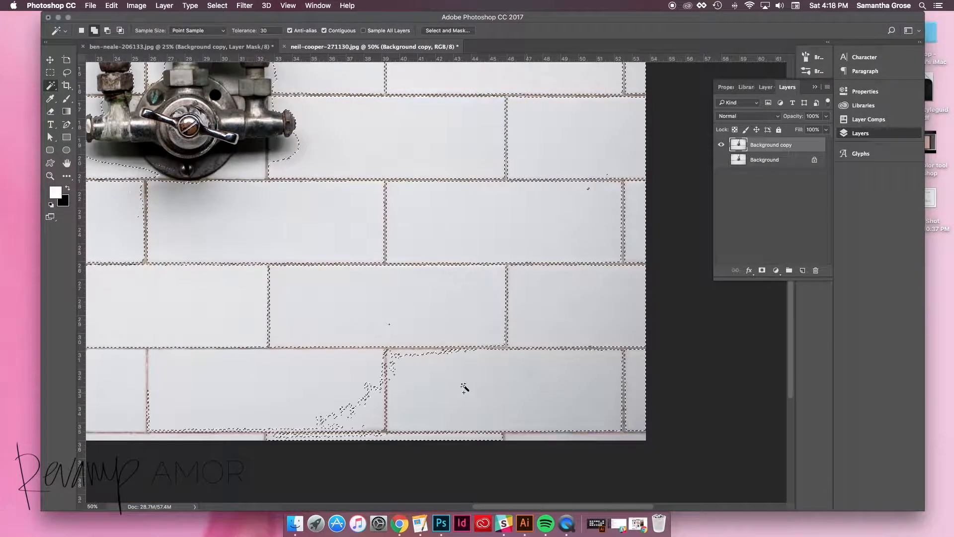
click(403, 357)
scroll(363, 375, left, 8)
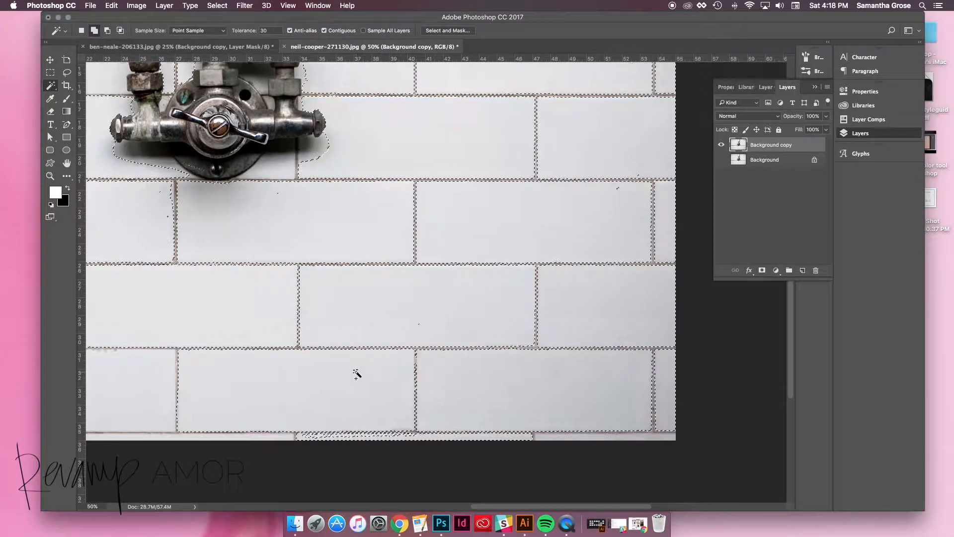
scroll(326, 368, left, 7)
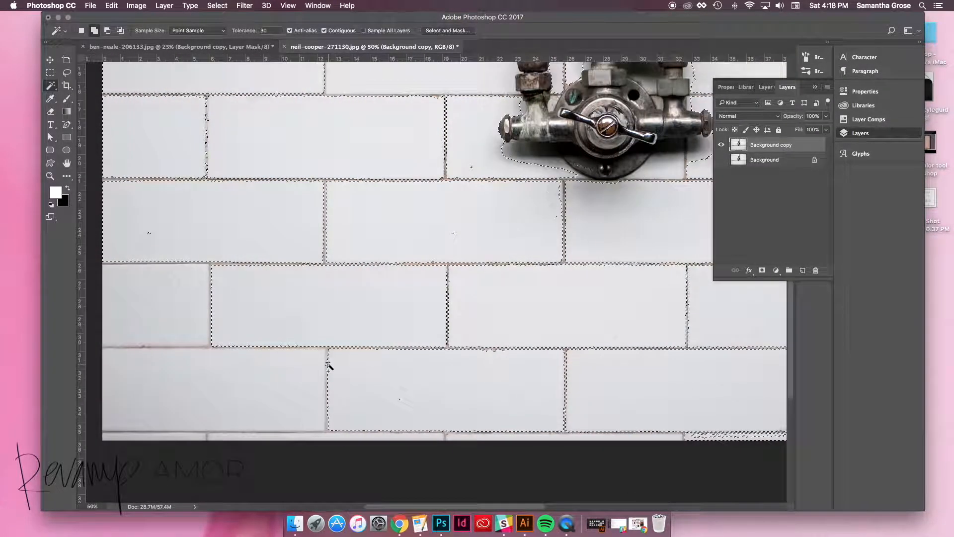
click(111, 422)
click(138, 436)
scroll(530, 441, right, 4)
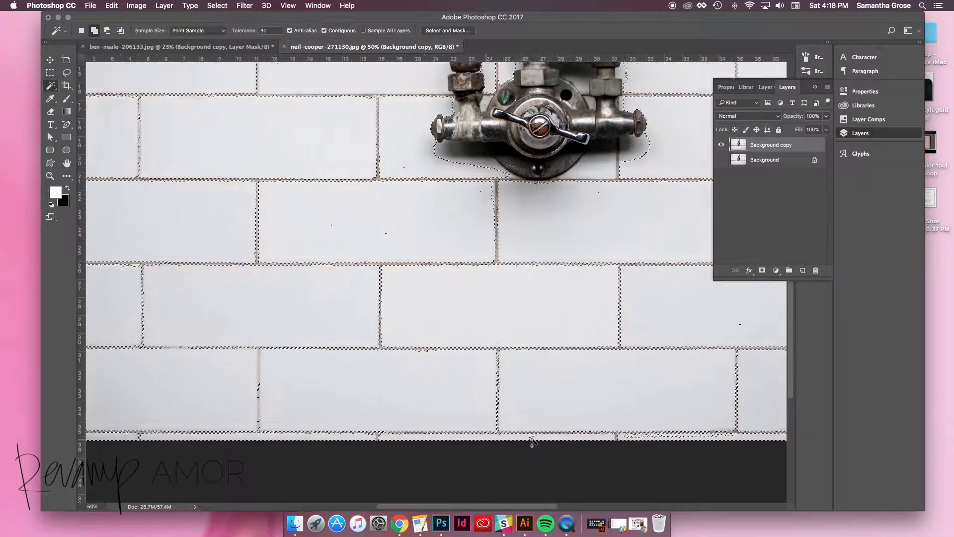
scroll(613, 440, right, 8)
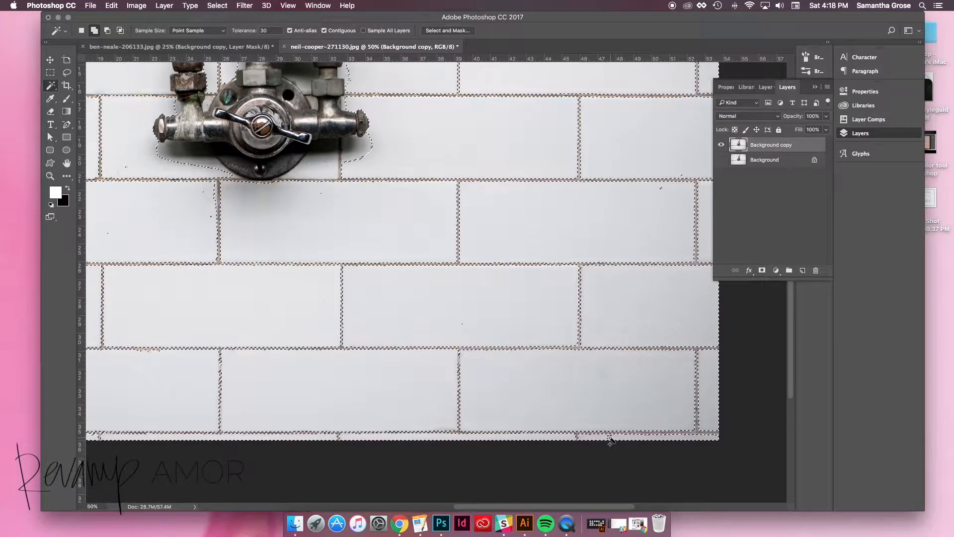
Include the missed tile beside the left pipe in the selection and convert the selection into a layer mask on Background copy.
scroll(459, 238, up, 2)
scroll(458, 239, left, 2)
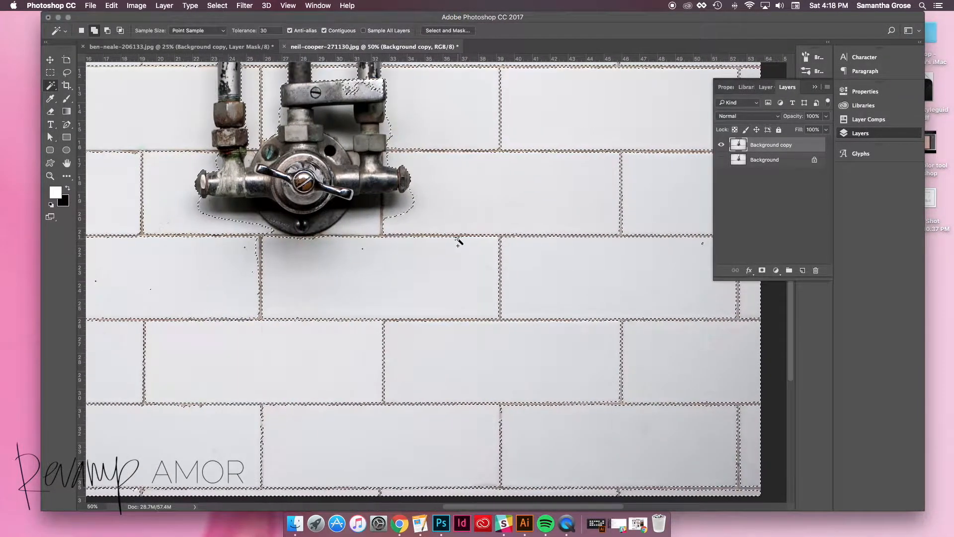
key(super+minus)
key(super+minus)
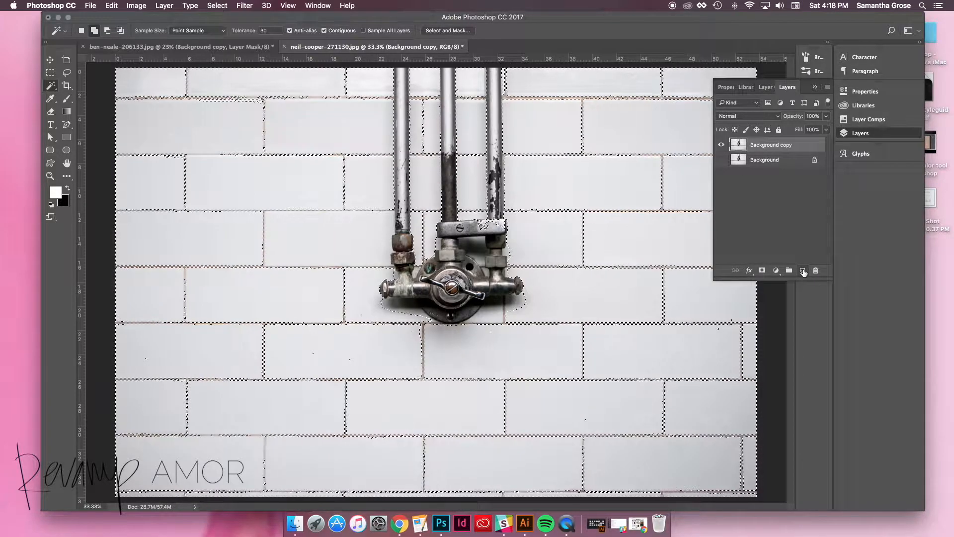
click(762, 272)
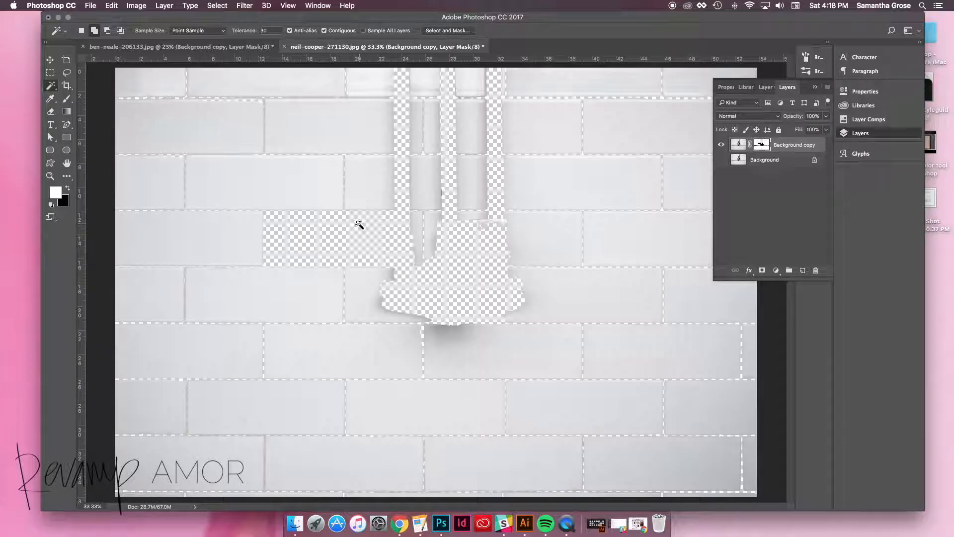
key(super+z)
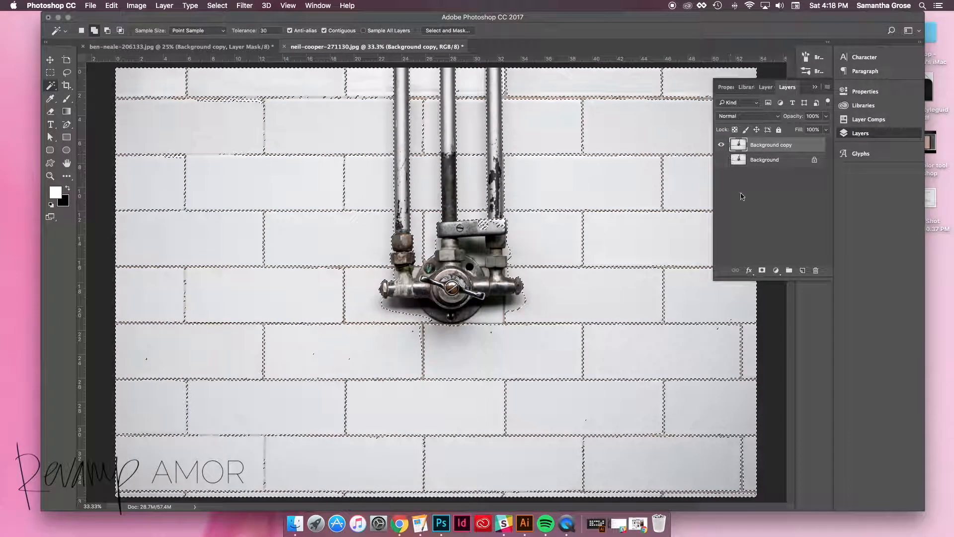
click(762, 271)
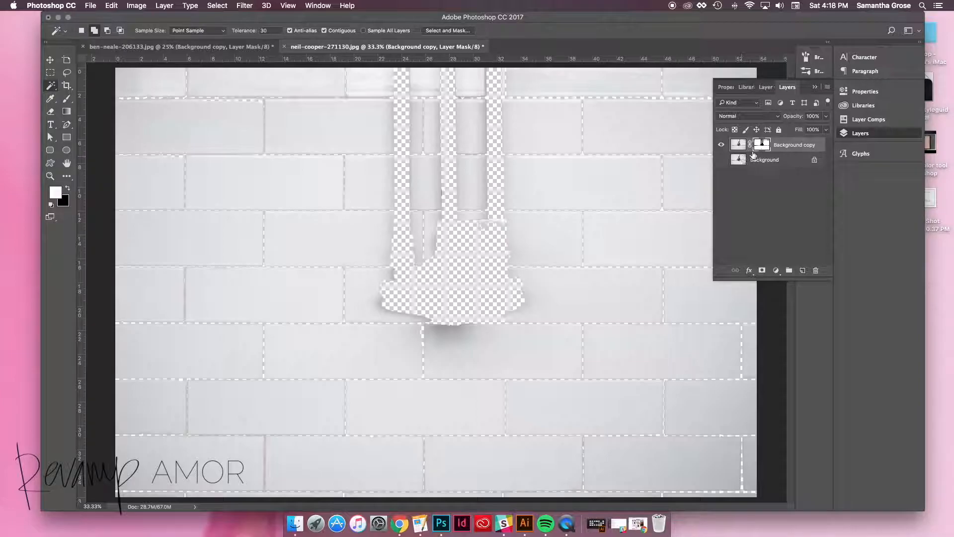
Add a new layer above Background copy and set the foreground colour to pale pink f6c8d9.
click(803, 271)
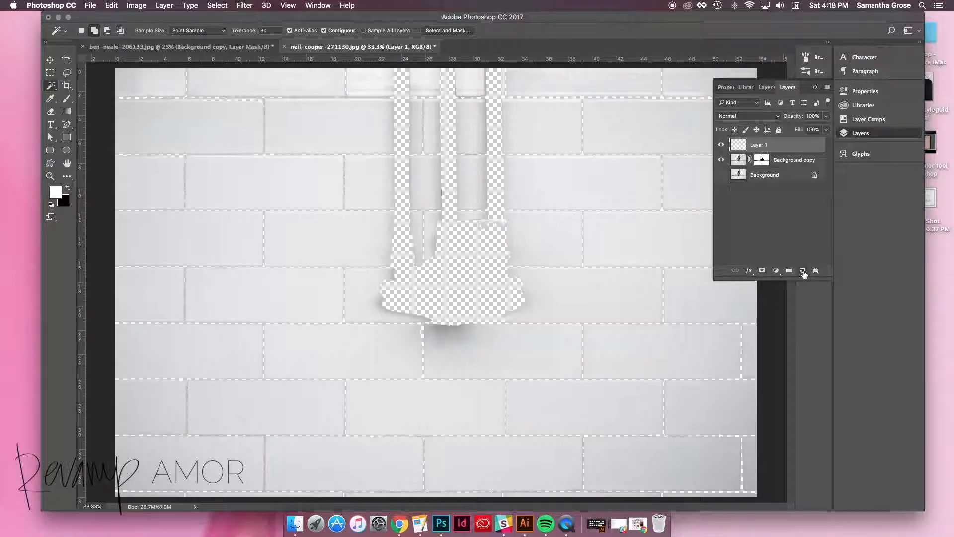
click(54, 193)
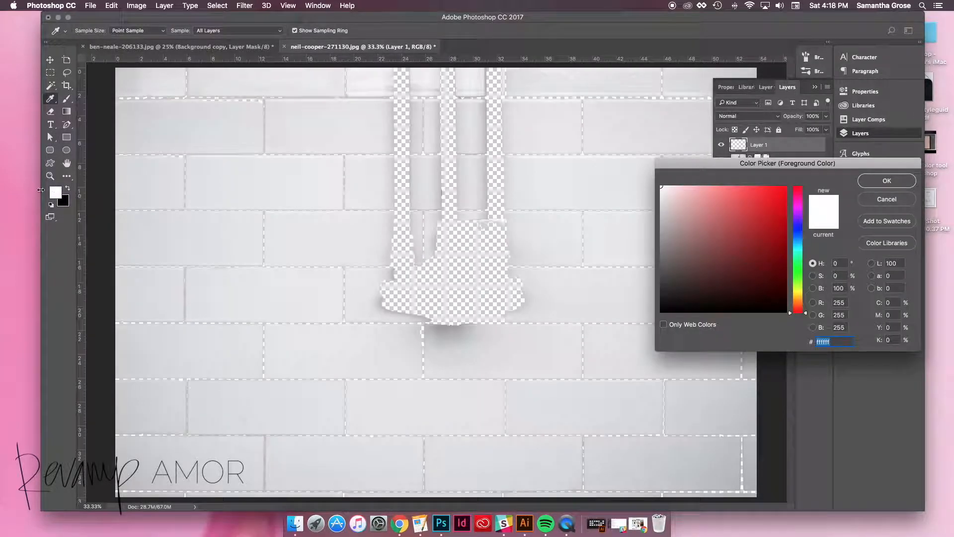
drag(708, 191, 695, 185)
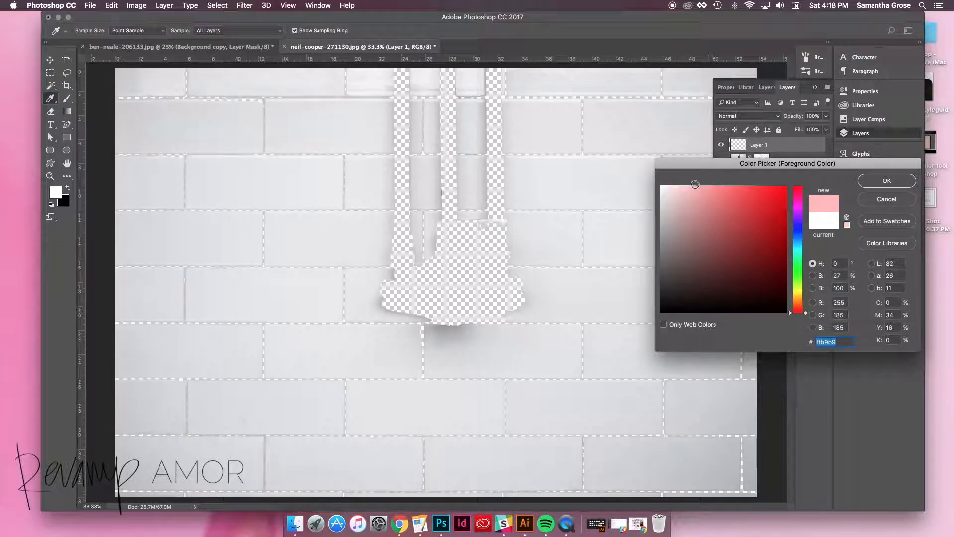
drag(799, 211, 800, 196)
drag(705, 198, 684, 190)
click(887, 181)
Deselect the tile selection and fill the whole of Layer 1 with the pink using the Paint Bucket.
key(w)
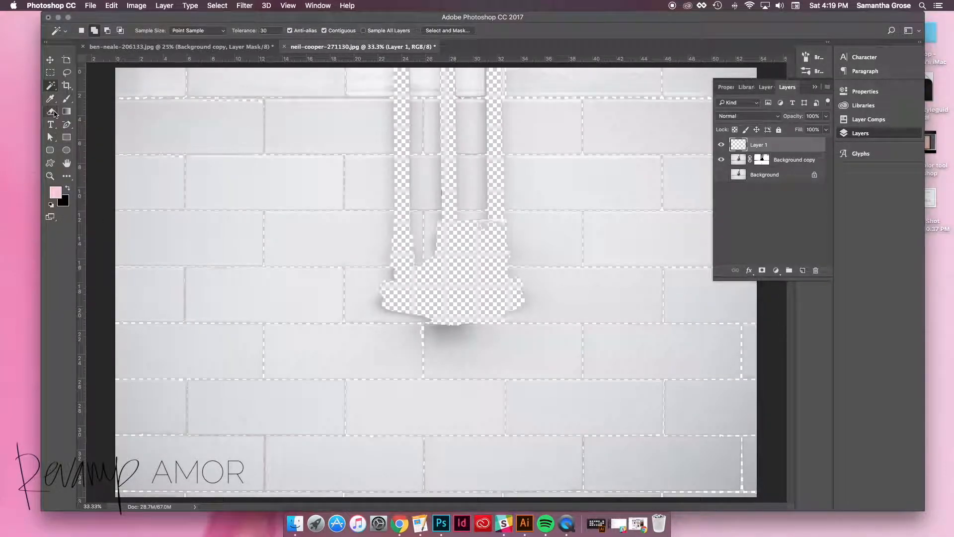
click(67, 178)
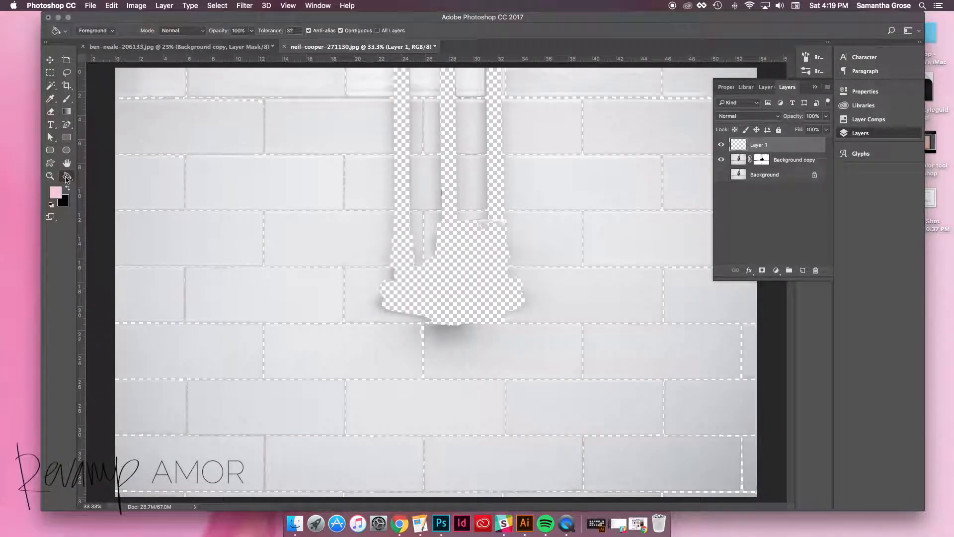
key(ctrl+d)
click(204, 133)
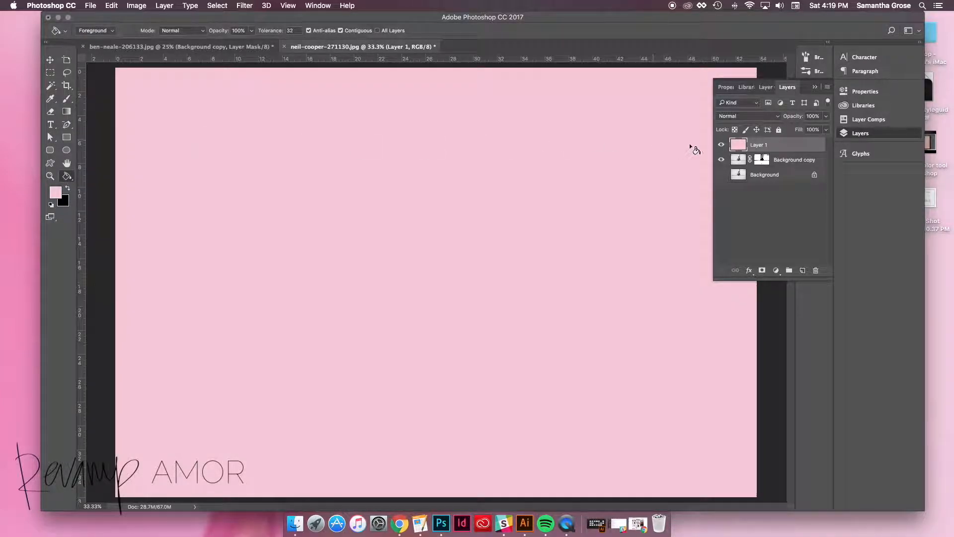
Move the tile mask from Background copy onto the pink Layer 1 and leave Layer 1 visible.
click(52, 59)
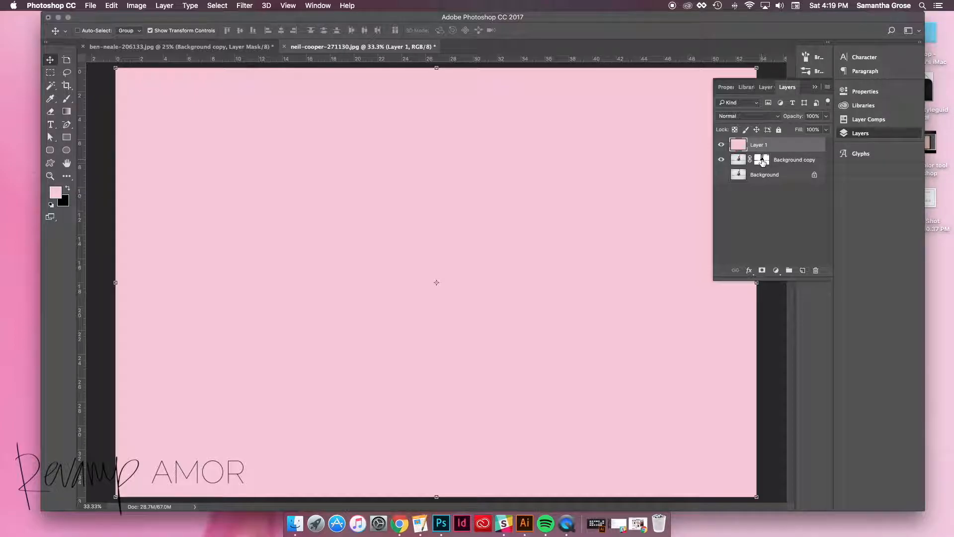
click(721, 145)
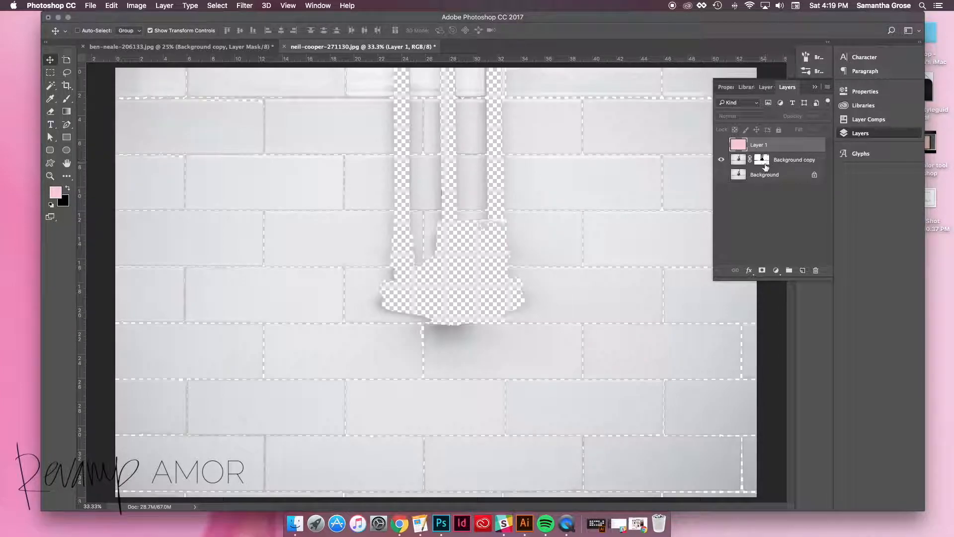
drag(764, 166, 741, 145)
click(721, 145)
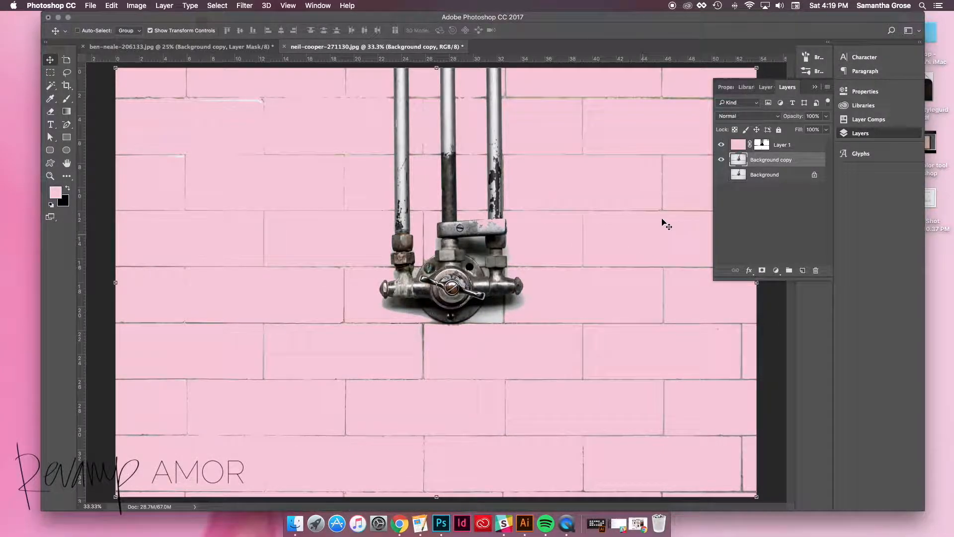
Set the blend mode of Layer 1 to Color.
click(745, 145)
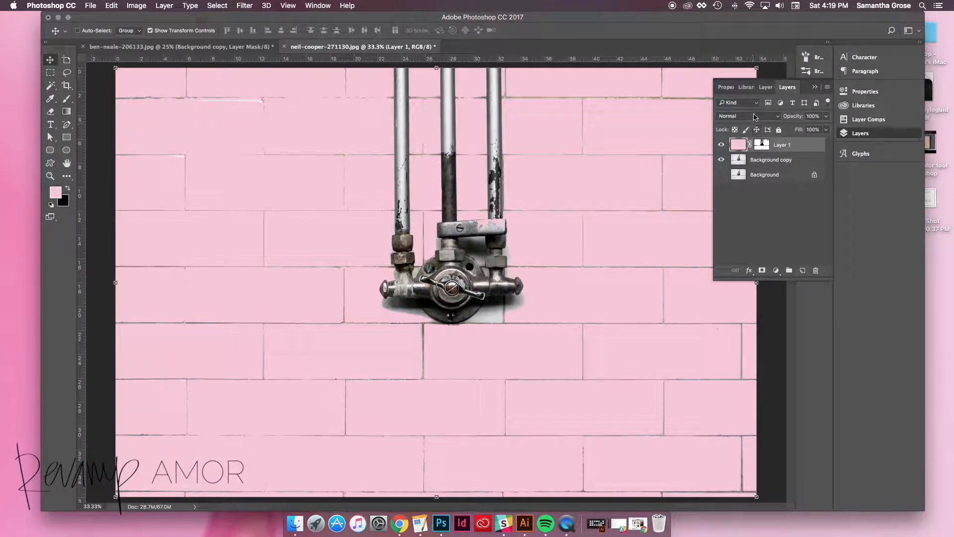
click(754, 116)
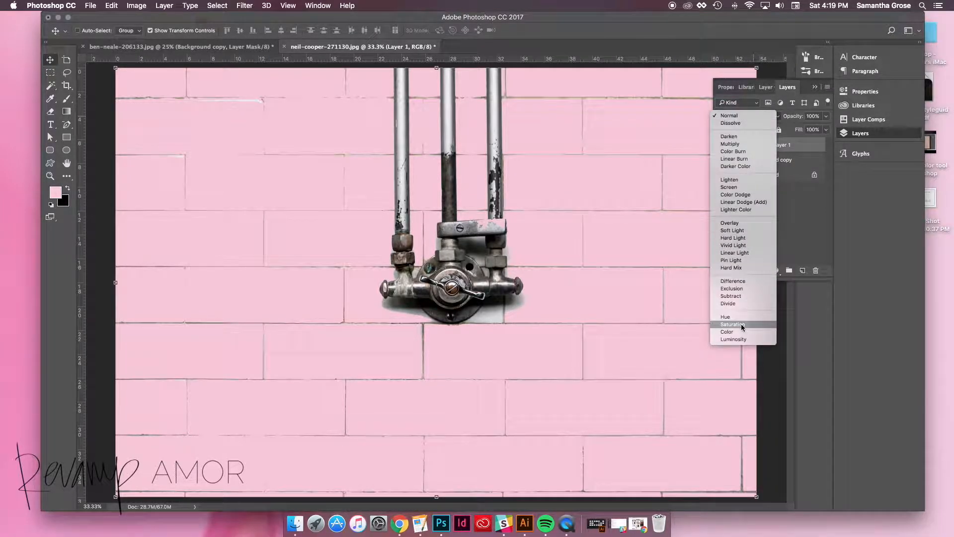
click(729, 332)
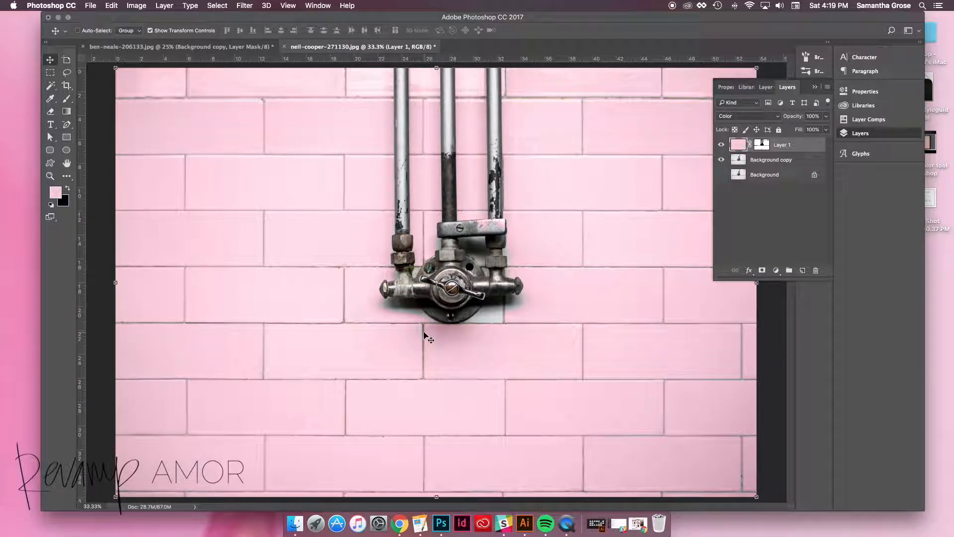
Brush black on Layer 1's mask over the metal bracket above the valve to remove its pink tint.
key(super+equal)
key(super+equal)
key(super+equal)
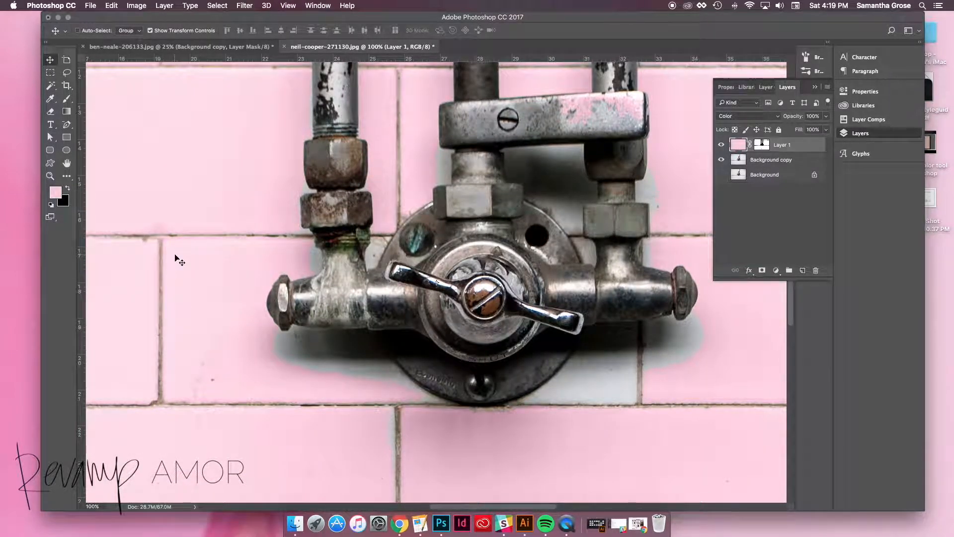
click(766, 146)
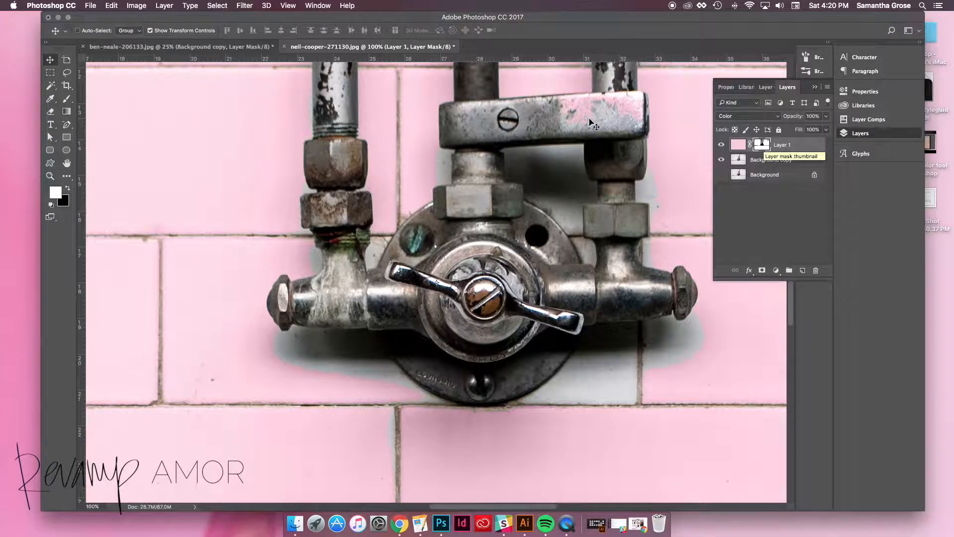
scroll(558, 125, up, 1)
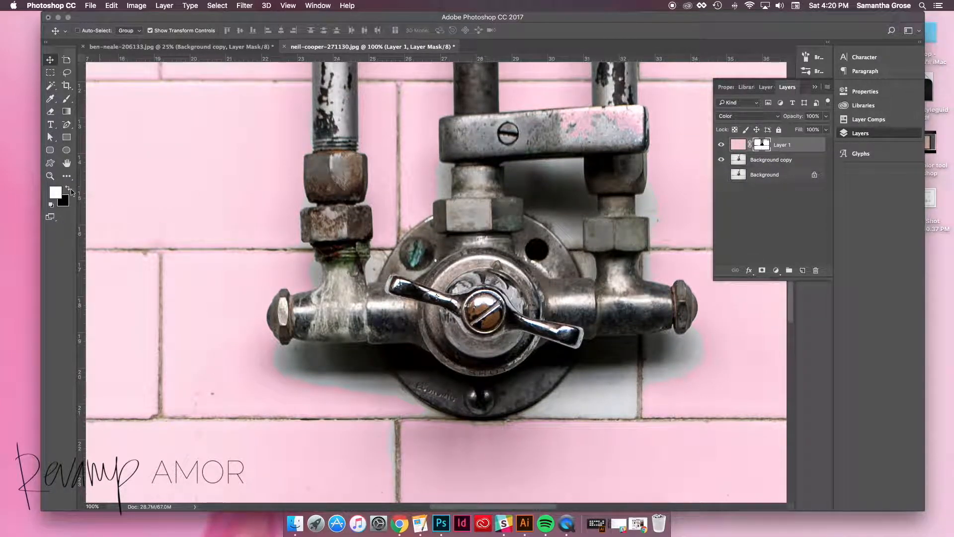
click(68, 189)
click(65, 100)
mouse_move(551, 134)
mouse_down()
mouse_move(594, 127)
mouse_move(655, 135)
mouse_up()
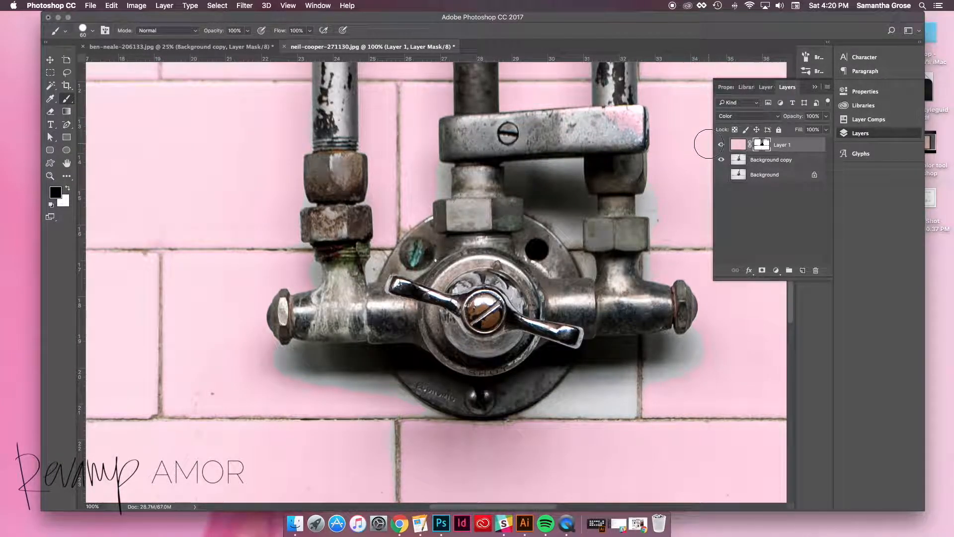
click(741, 146)
click(762, 146)
drag(637, 123, 524, 129)
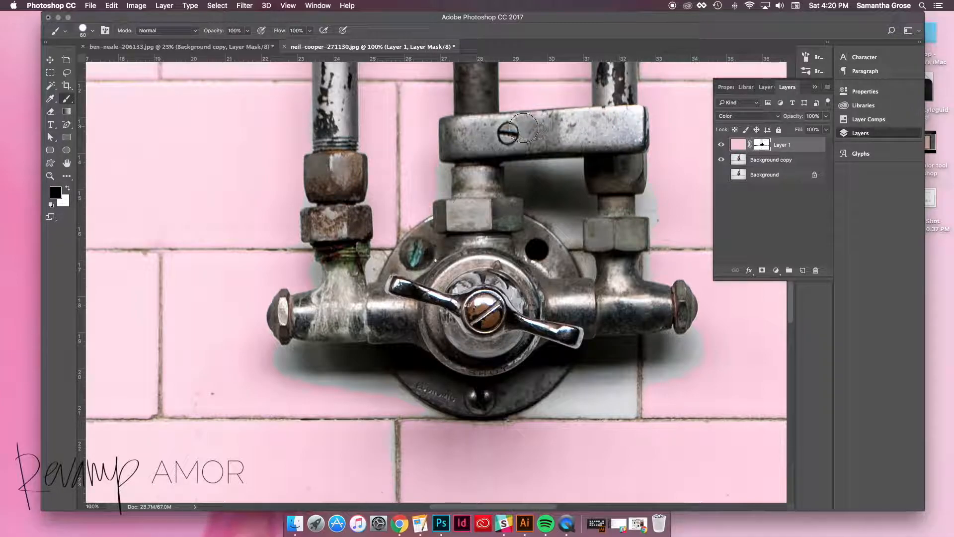
Brush white on the mask over the grey shadows around and below the valve, and black over the tinted right end cap.
scroll(535, 130, up, 15)
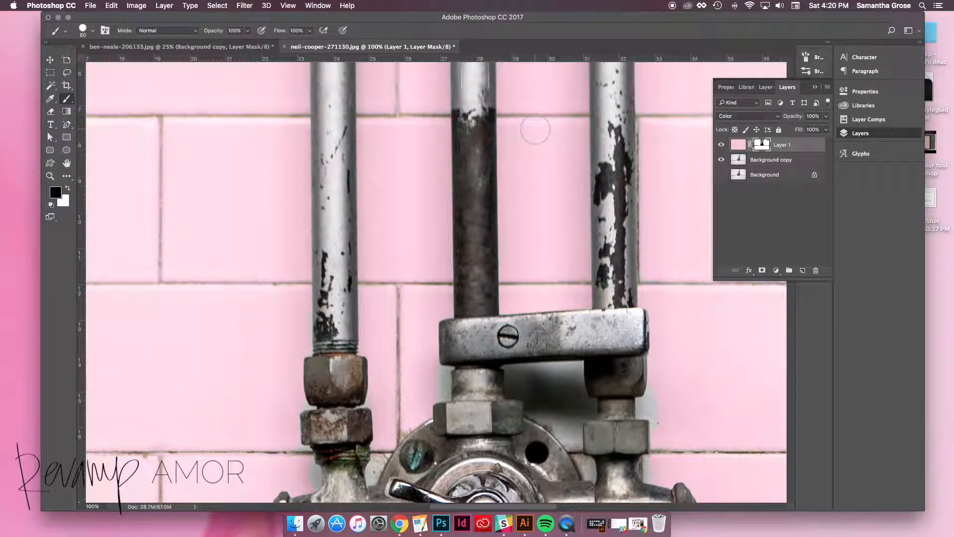
scroll(534, 128, down, 15)
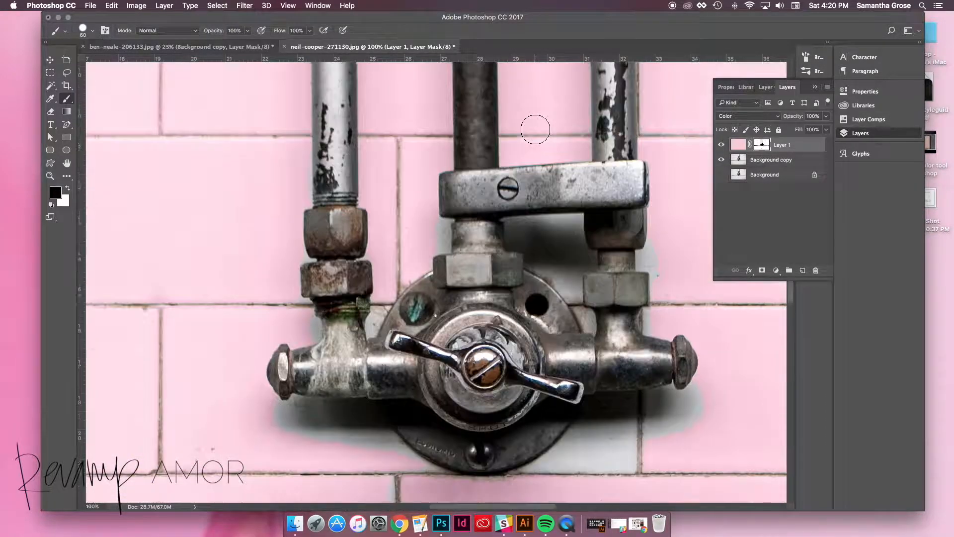
click(67, 188)
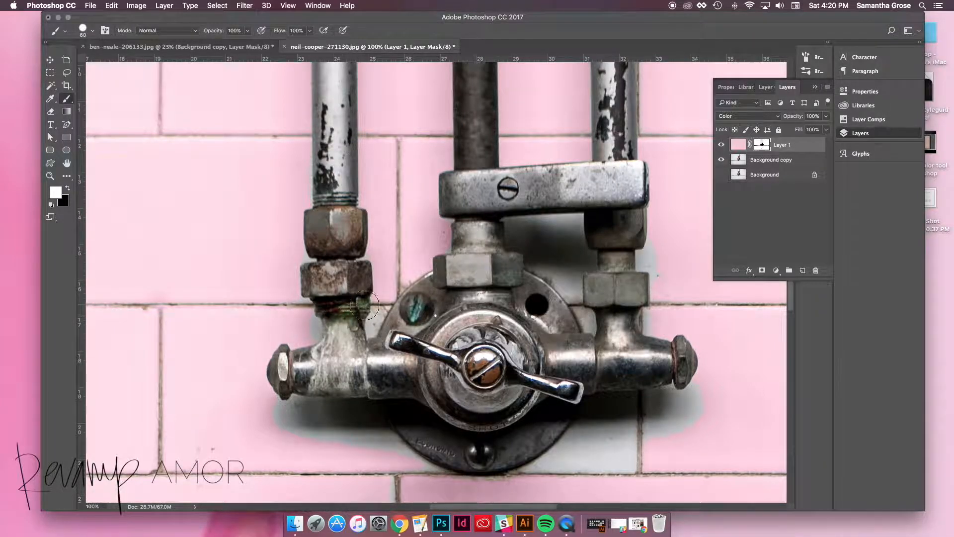
drag(308, 329, 301, 313)
mouse_move(275, 415)
mouse_down()
mouse_move(358, 417)
mouse_move(392, 451)
mouse_move(367, 417)
mouse_move(357, 421)
mouse_move(359, 436)
mouse_move(264, 425)
mouse_up()
mouse_move(594, 454)
mouse_down()
mouse_move(575, 453)
mouse_move(618, 415)
mouse_move(617, 456)
mouse_move(572, 459)
mouse_move(618, 458)
mouse_move(622, 439)
mouse_move(677, 404)
mouse_move(662, 403)
mouse_move(663, 440)
mouse_move(659, 411)
mouse_move(664, 445)
mouse_move(670, 404)
mouse_move(697, 403)
mouse_move(707, 392)
mouse_move(687, 405)
mouse_move(705, 390)
mouse_move(688, 427)
mouse_move(692, 318)
mouse_up()
click(68, 190)
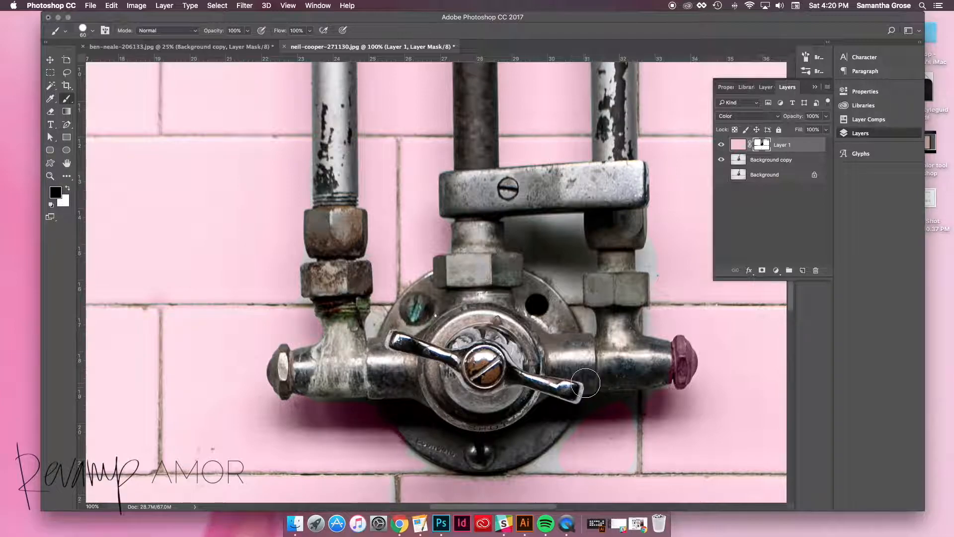
mouse_move(684, 349)
mouse_down()
mouse_move(678, 378)
mouse_move(686, 350)
mouse_move(680, 362)
mouse_up()
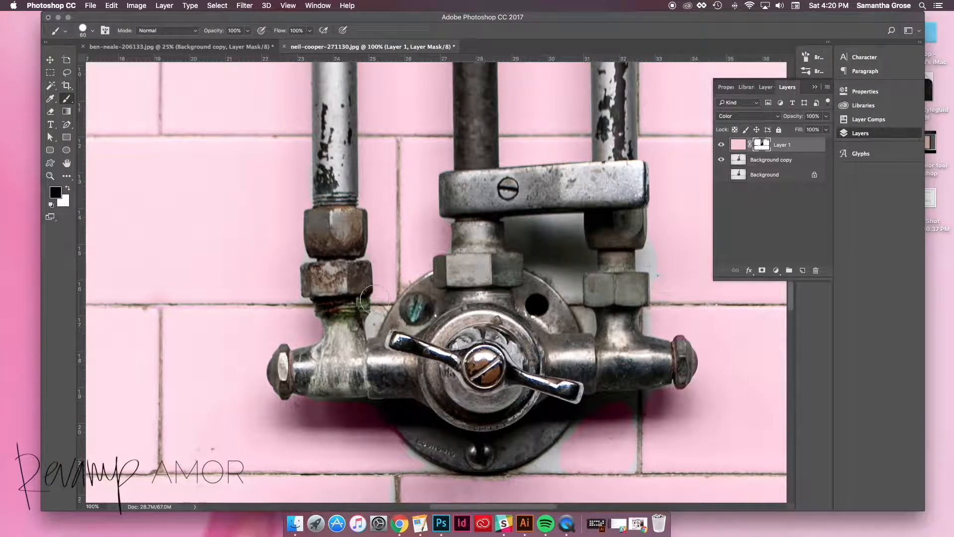
Brush white on the mask beside the right fitting and in the shadow beneath the bracket to tint them pink.
key(x)
mouse_move(665, 257)
mouse_down()
mouse_move(661, 247)
mouse_move(663, 276)
mouse_up()
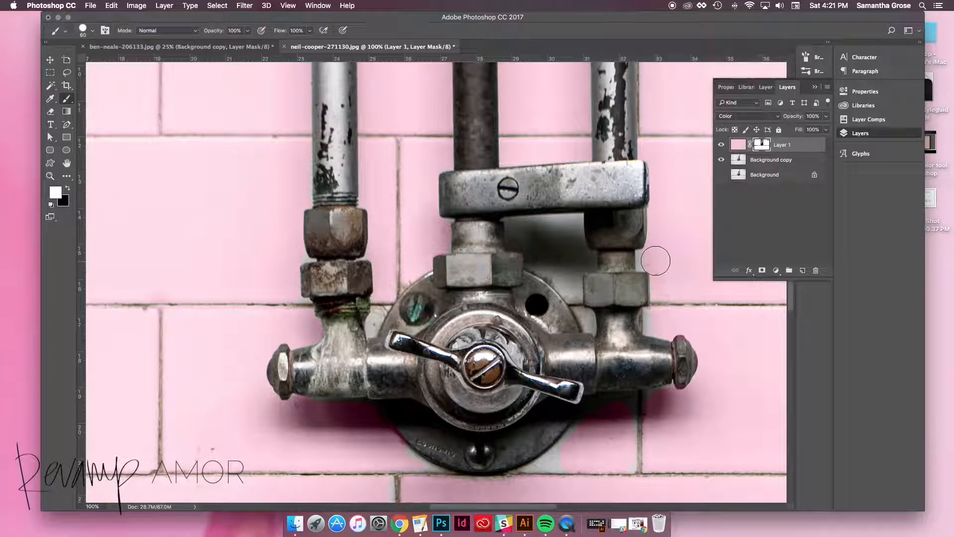
mouse_move(542, 240)
mouse_down()
mouse_move(521, 232)
mouse_move(579, 230)
mouse_move(567, 274)
mouse_move(540, 263)
mouse_move(515, 228)
mouse_move(547, 219)
mouse_move(527, 228)
mouse_move(553, 229)
mouse_up()
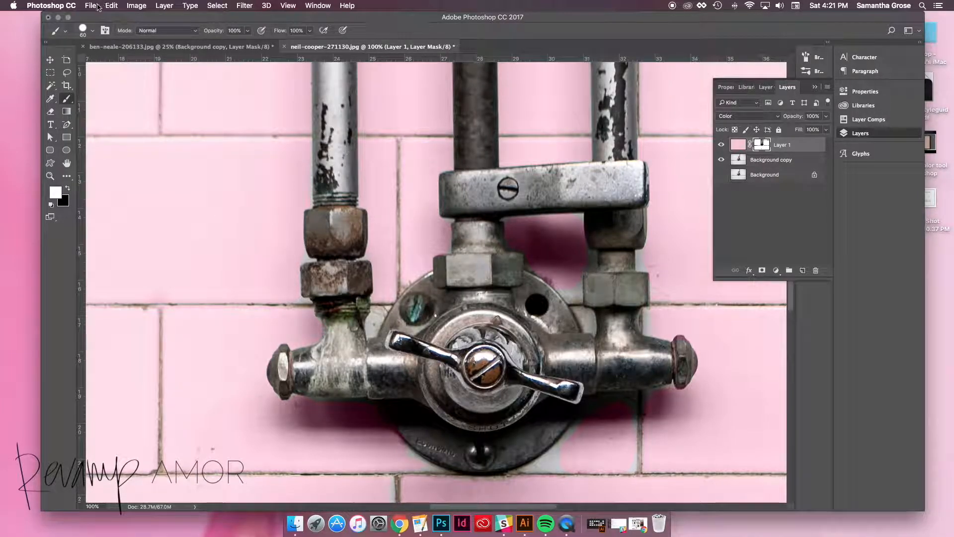
Reduce the brush size to 23 px and touch up the mask in the narrow gaps around the left fitting and valve plate.
click(92, 31)
drag(106, 61, 113, 66)
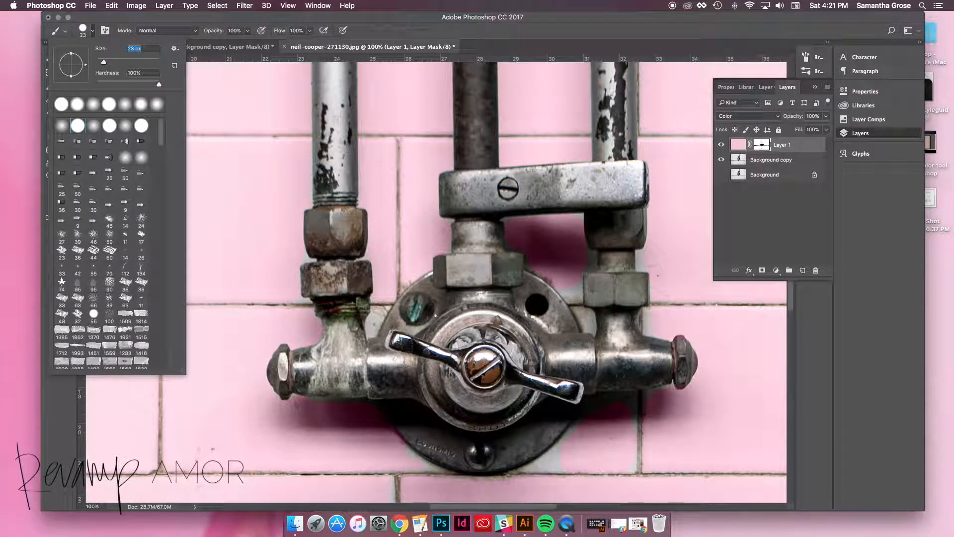
mouse_move(376, 312)
mouse_down()
mouse_move(371, 328)
mouse_move(379, 320)
mouse_up()
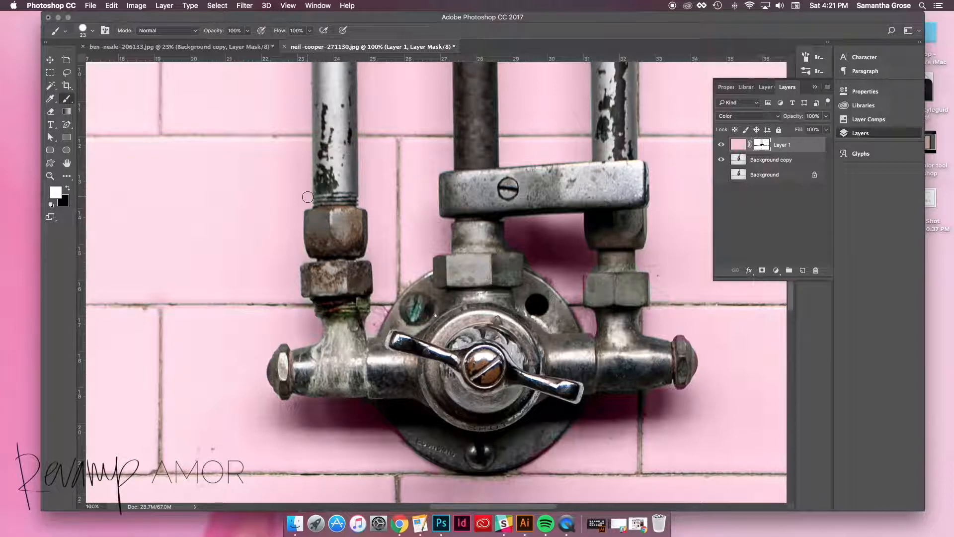
scroll(420, 178, down, 1)
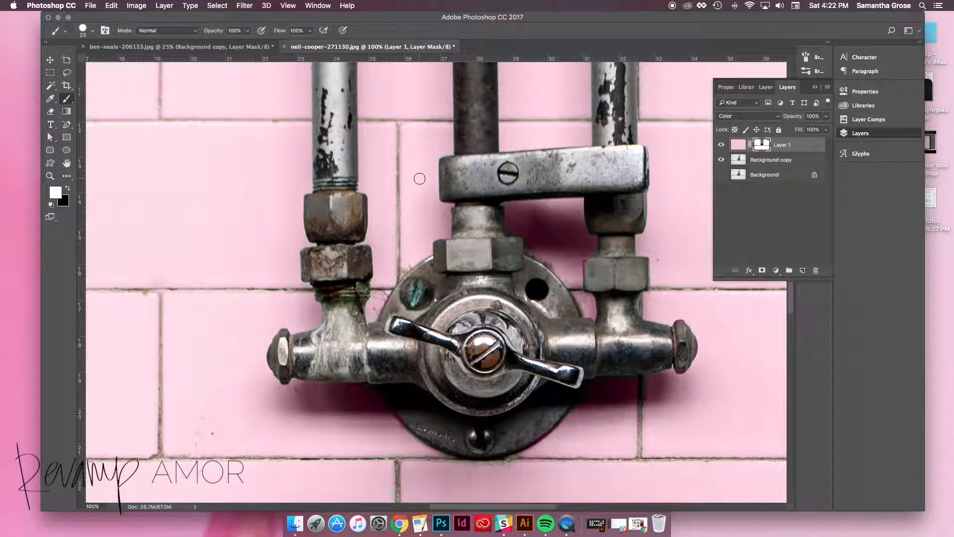
click(67, 188)
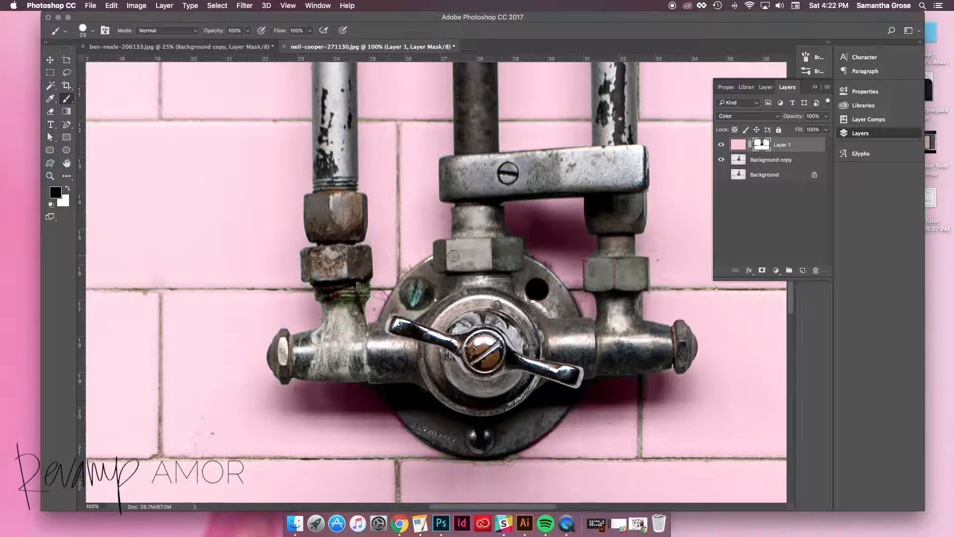
Duplicate Layer 1 together with its mask and hide the original Layer 1.
scroll(453, 255, up, 2)
key(super+minus)
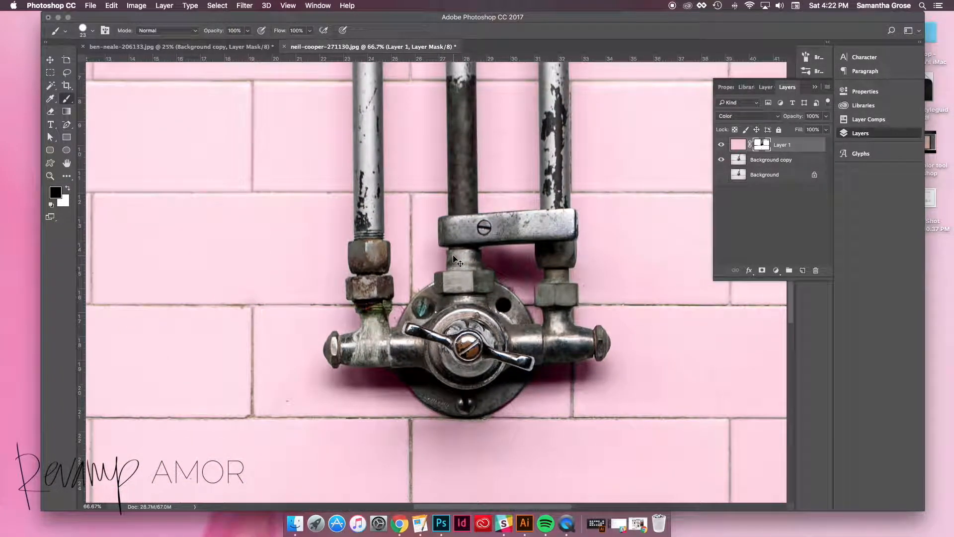
key(super+minus)
key(super+minus)
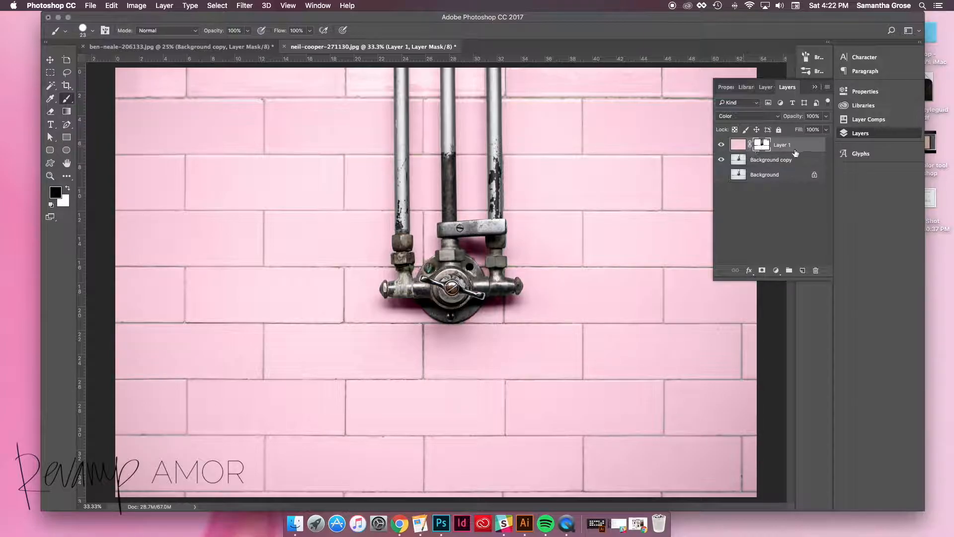
drag(741, 145, 805, 269)
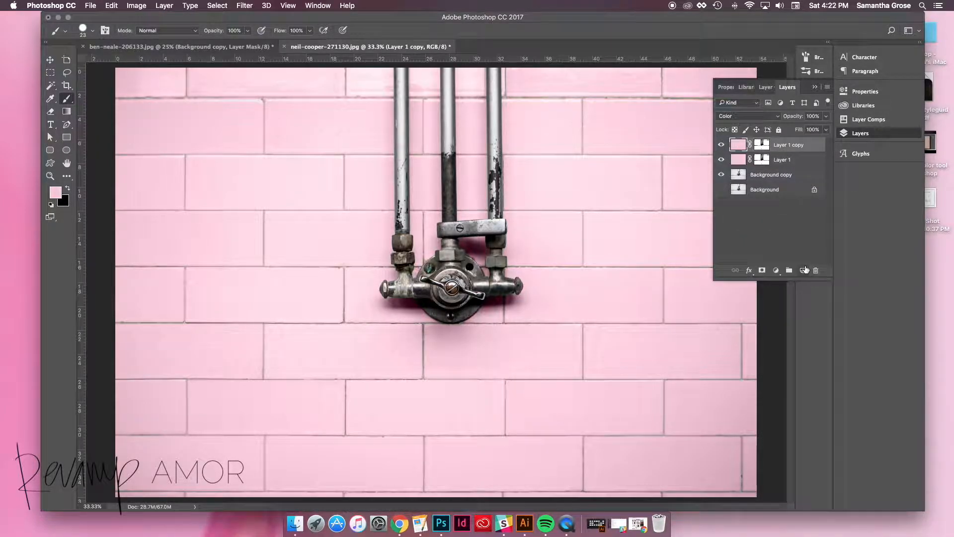
click(721, 160)
Set the foreground colour to a medium blue and fill Layer 1 copy with it using the Paint Bucket.
click(59, 194)
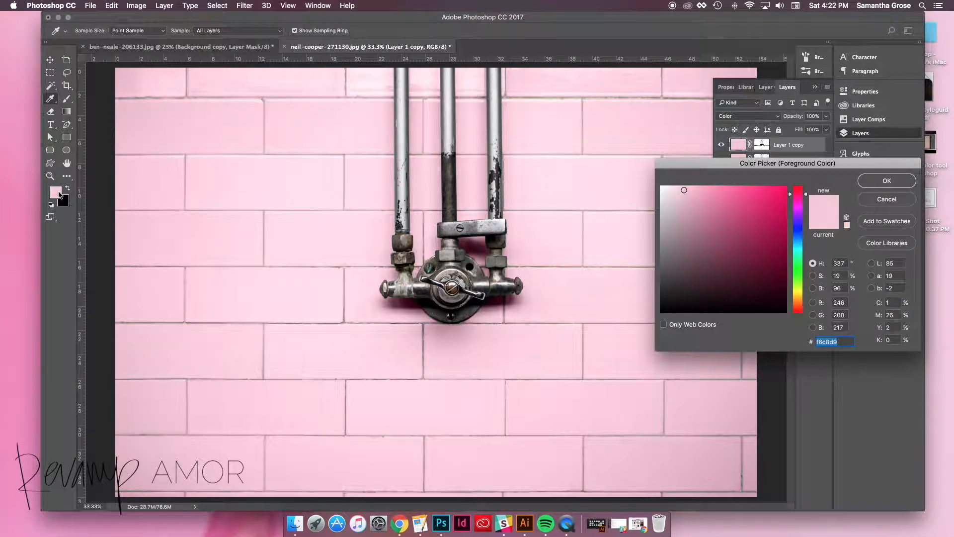
click(800, 241)
drag(772, 217, 744, 210)
click(876, 182)
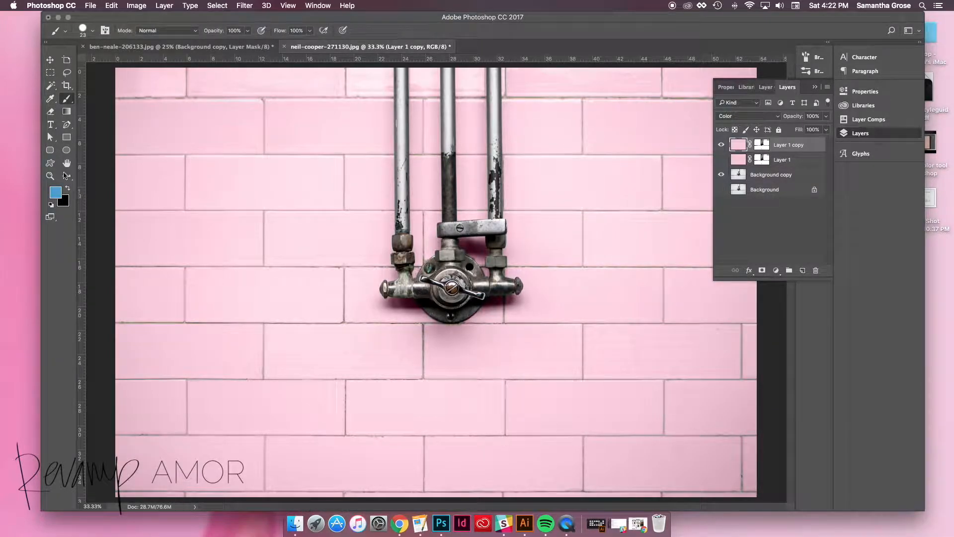
click(67, 176)
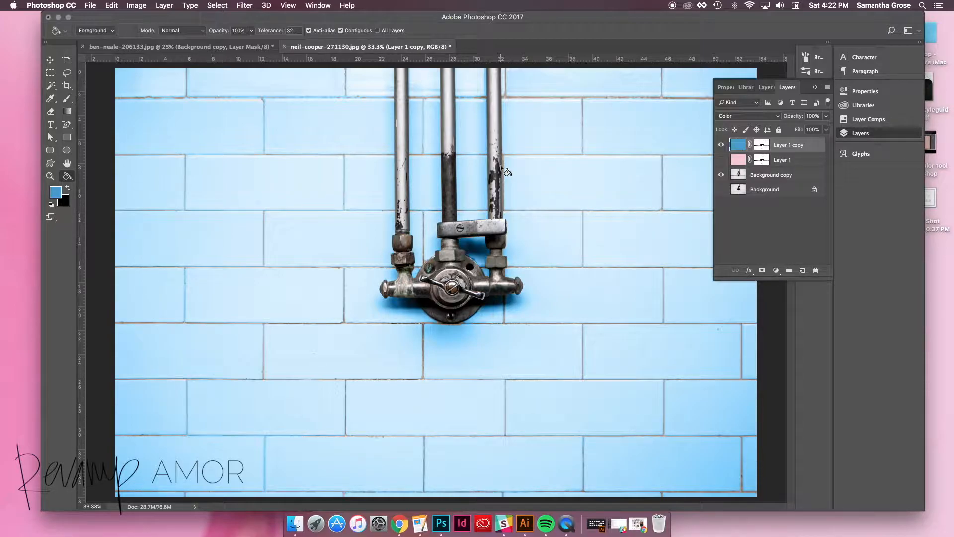
Try lower opacities on the blue Layer 1 copy and switch visibility from it to the pink Layer 1.
click(826, 117)
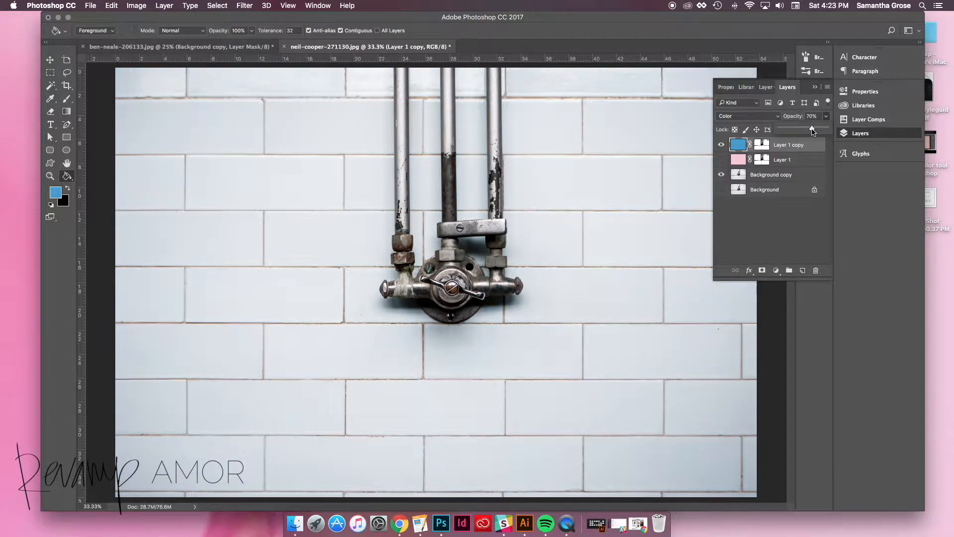
drag(786, 130, 842, 131)
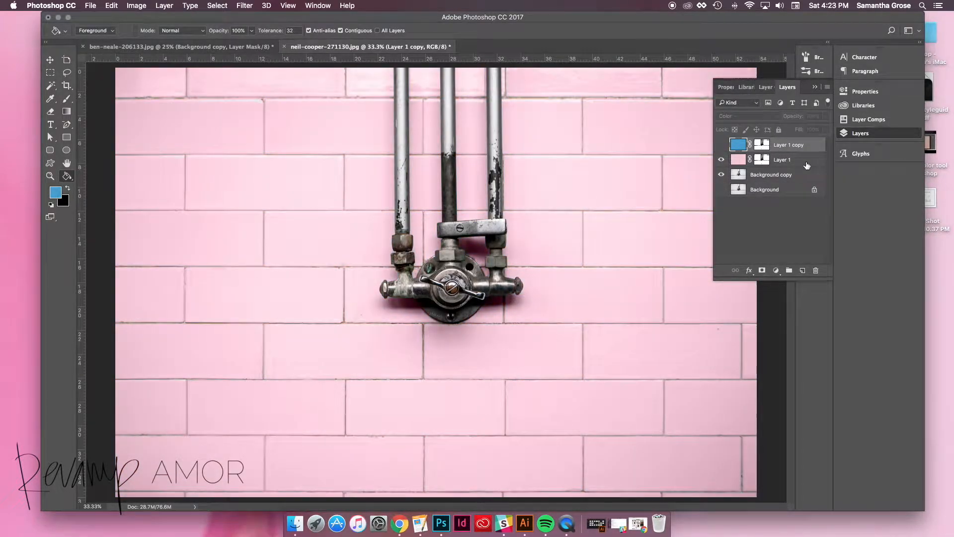
Lower the opacity of Layer 1 for a softer pink on the tiles and deselect all layers.
click(790, 159)
click(826, 116)
drag(825, 129, 803, 130)
click(801, 230)
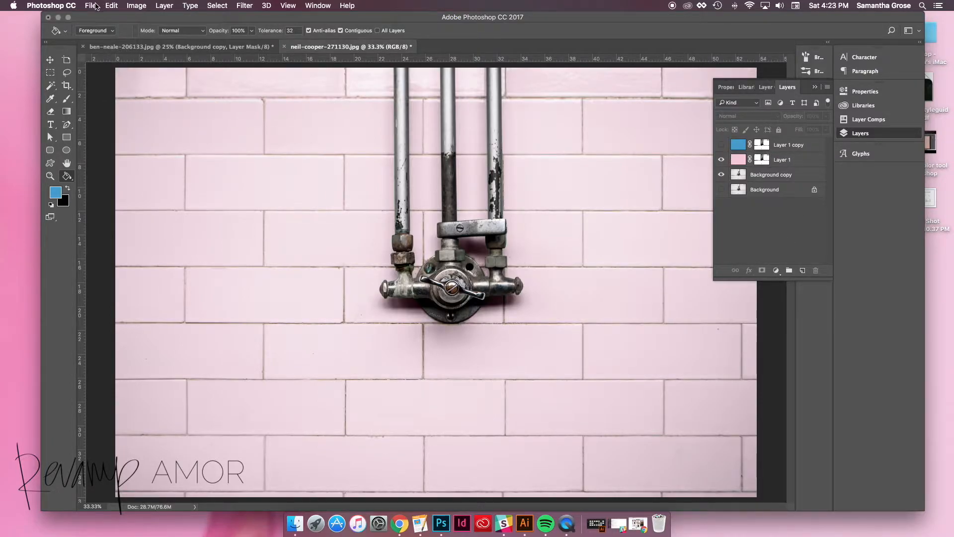
Export the pink-tiled image with Quick Export as PNG.
click(90, 5)
mouse_move(122, 144)
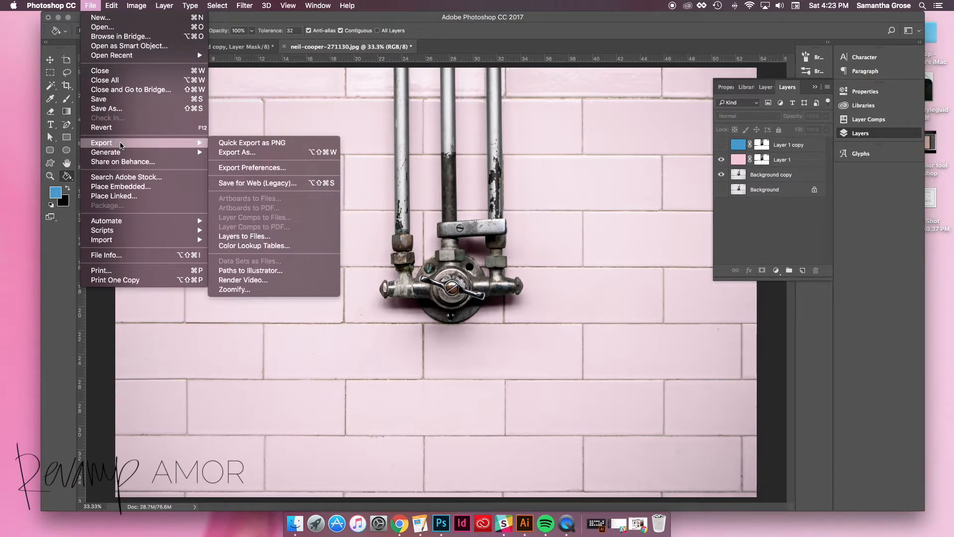
click(282, 146)
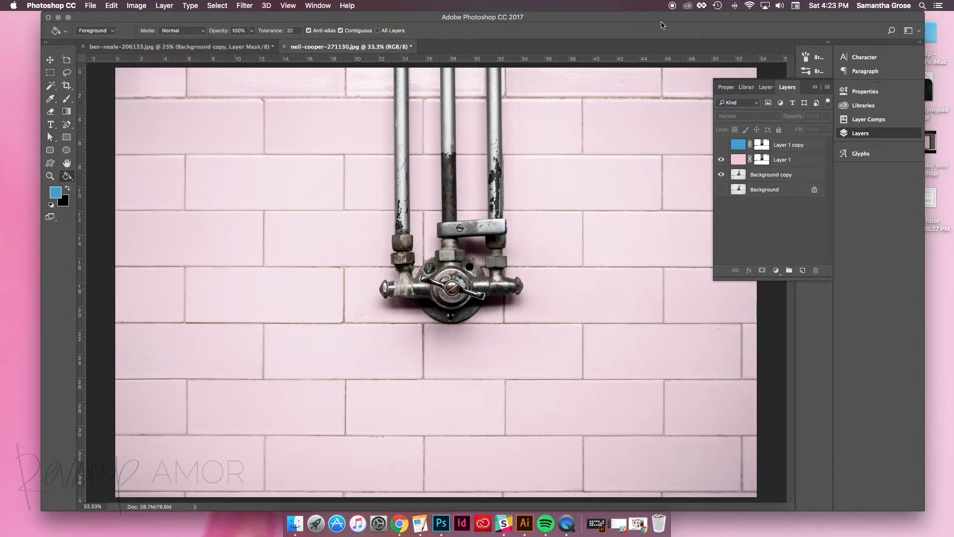